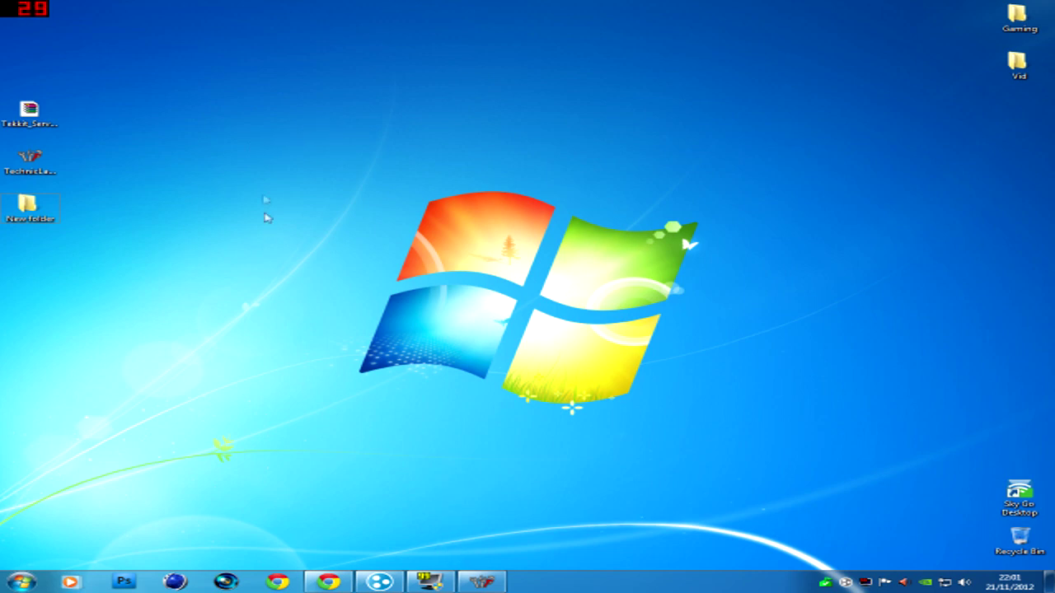
left_click(28, 205)
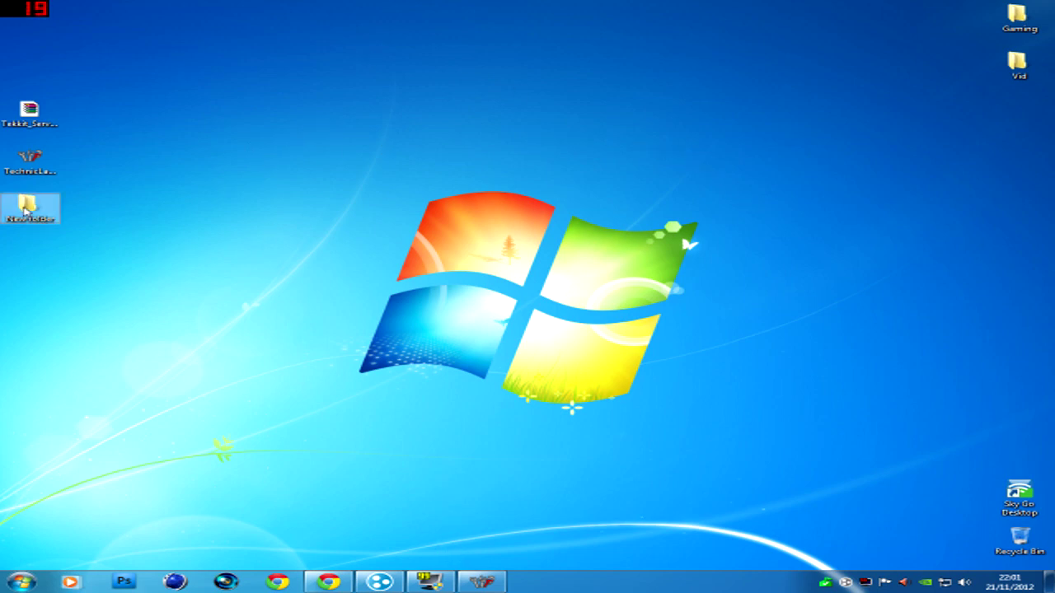
left_click_drag(27, 206, 337, 206)
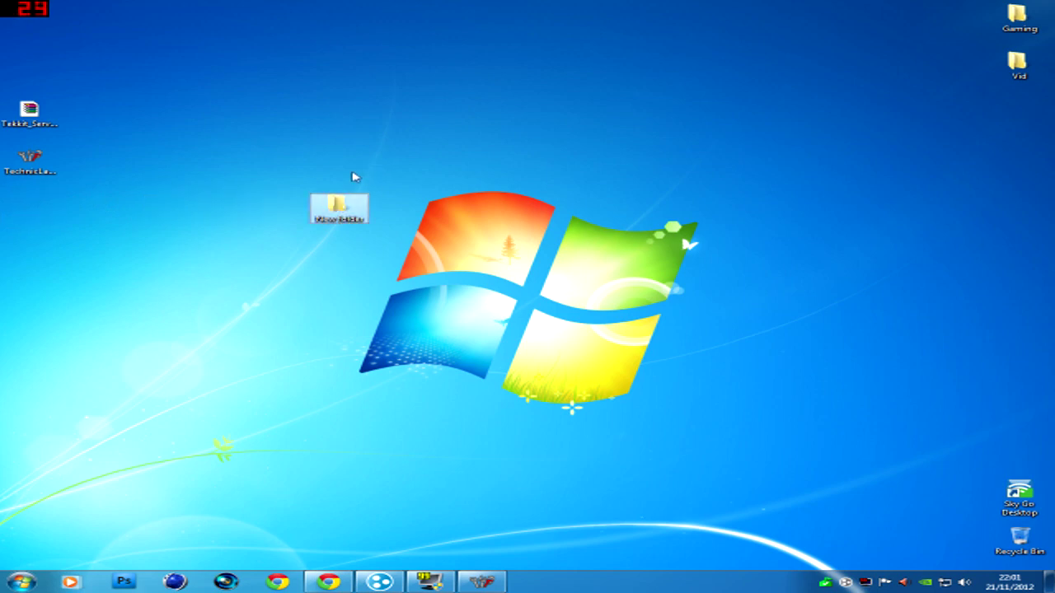
left_click(363, 176)
right_click(389, 163)
mouse_move(464, 274)
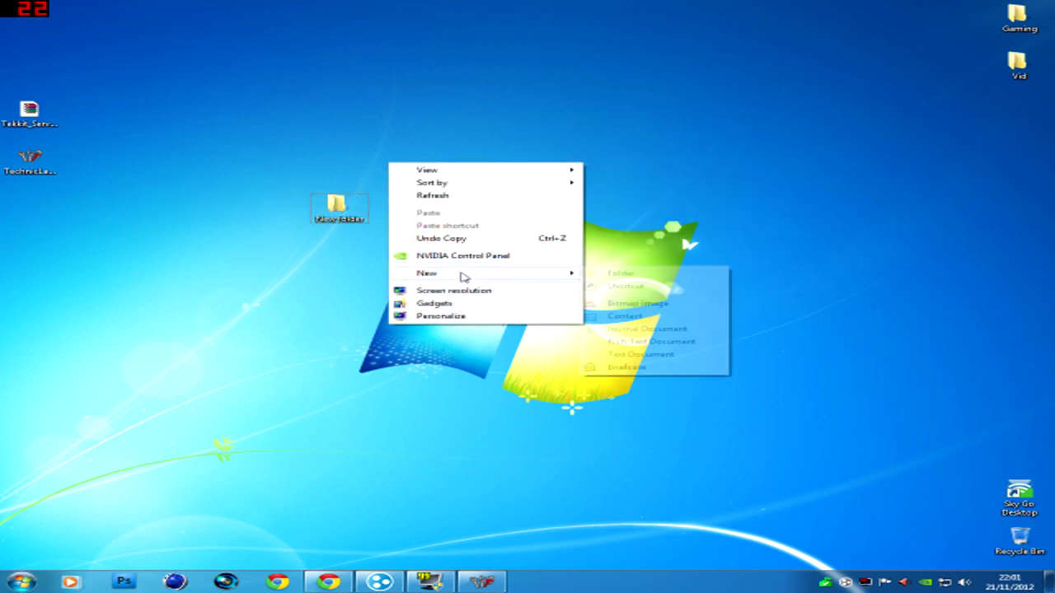
left_click(401, 146)
left_click_drag(337, 206, 29, 202)
left_click(124, 177)
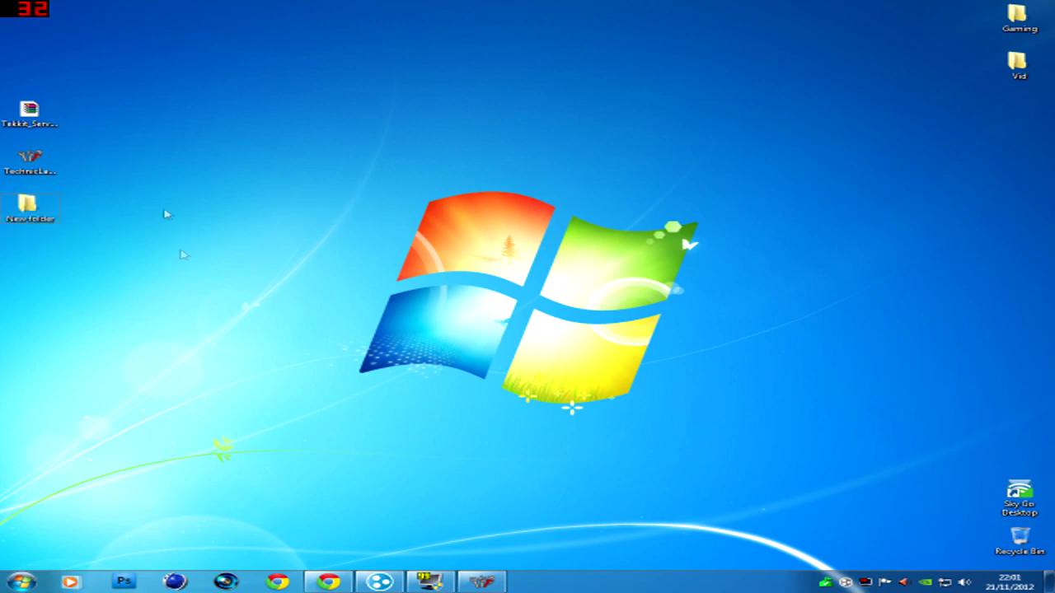
left_click_drag(83, 96, 33, 182)
left_click(137, 130)
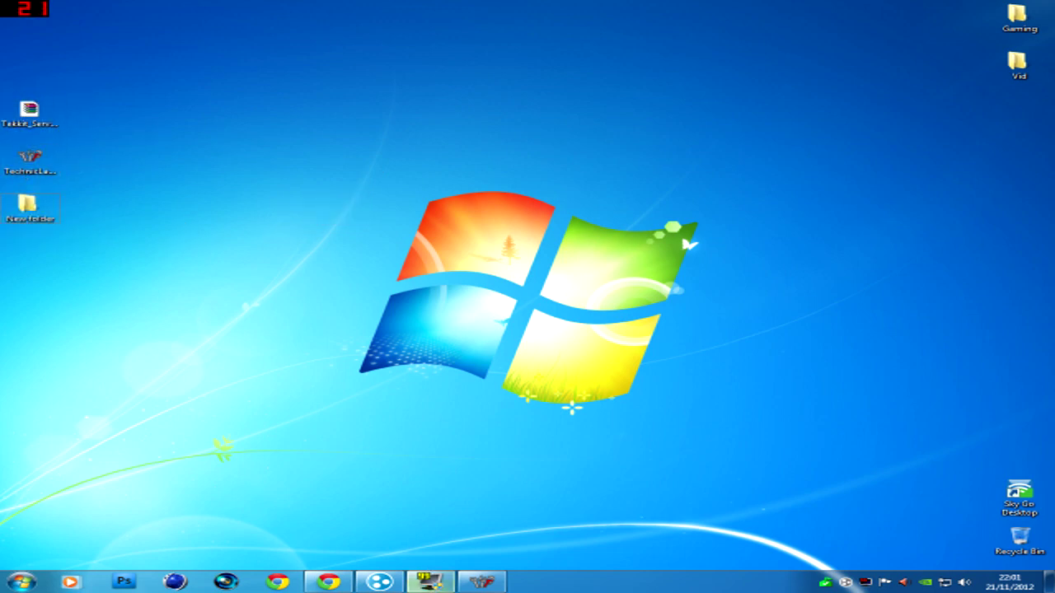
Step: Switch to Chrome, search Google for "tekkit" and open the Tekkit page on the Technic Pack site
left_click(329, 583)
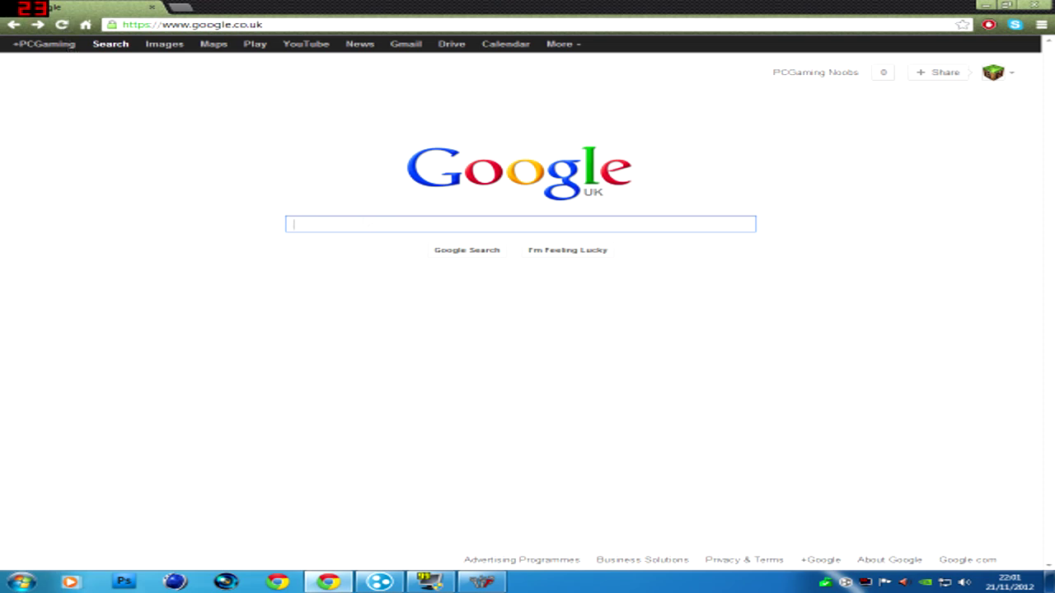
type("tekkit")
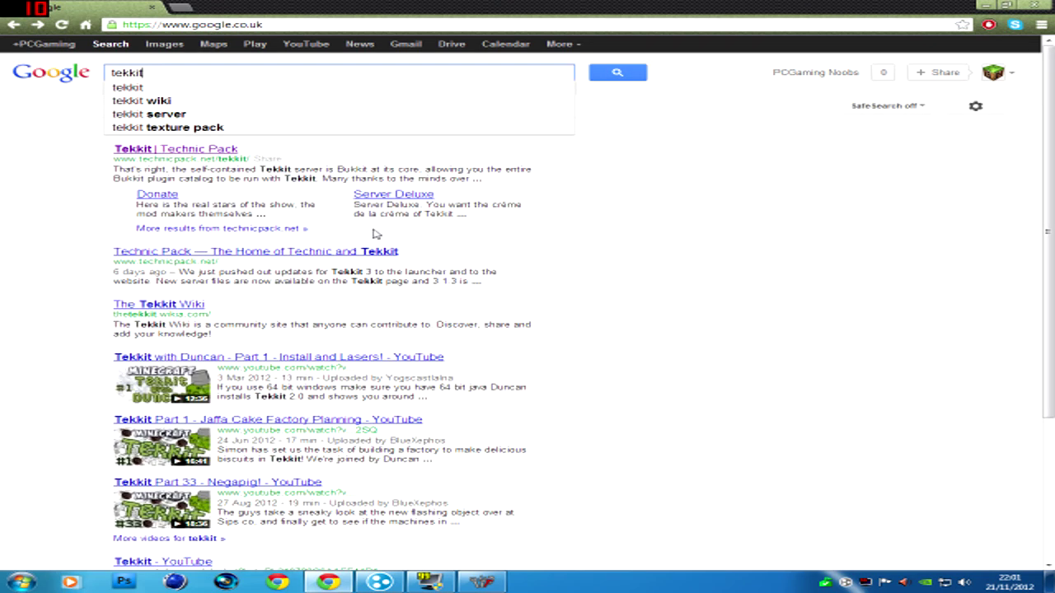
key("Return")
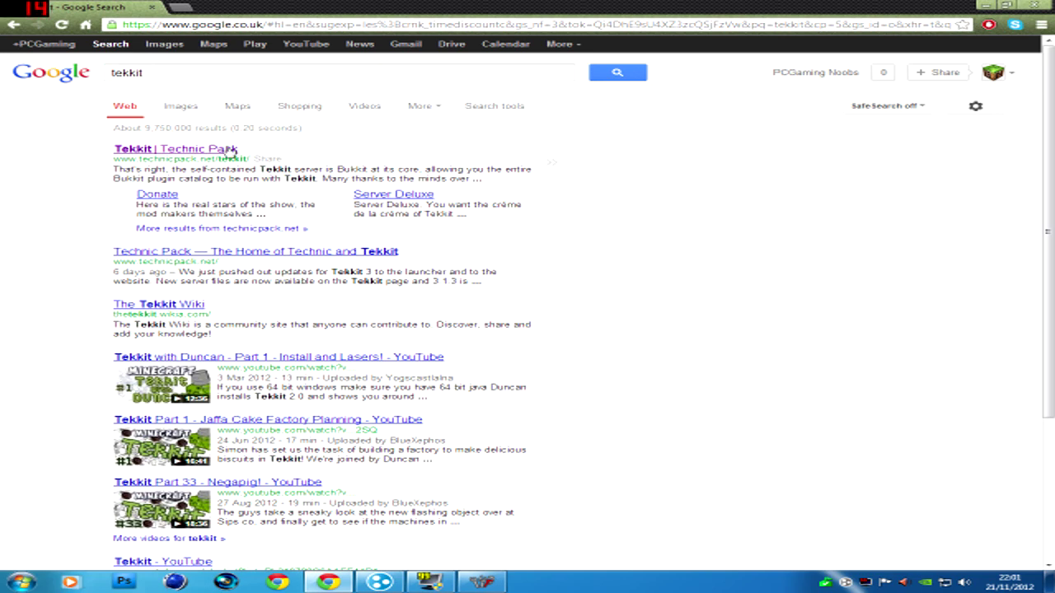
left_click(208, 151)
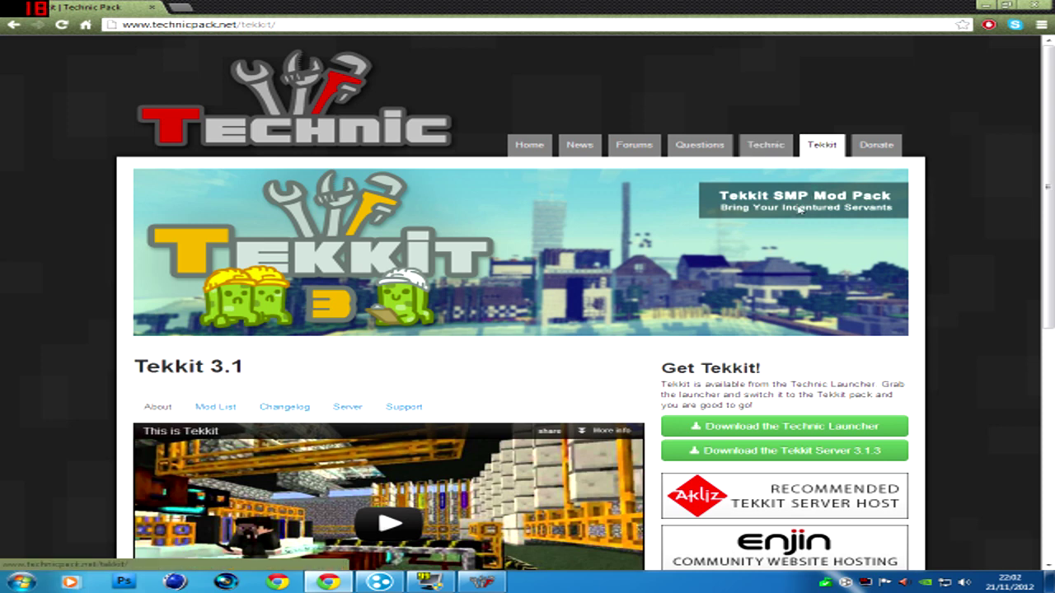
Step: View the Technic Launcher download page, return to the Tekkit page and minimize the browser
scroll(742, 379, "down", 1)
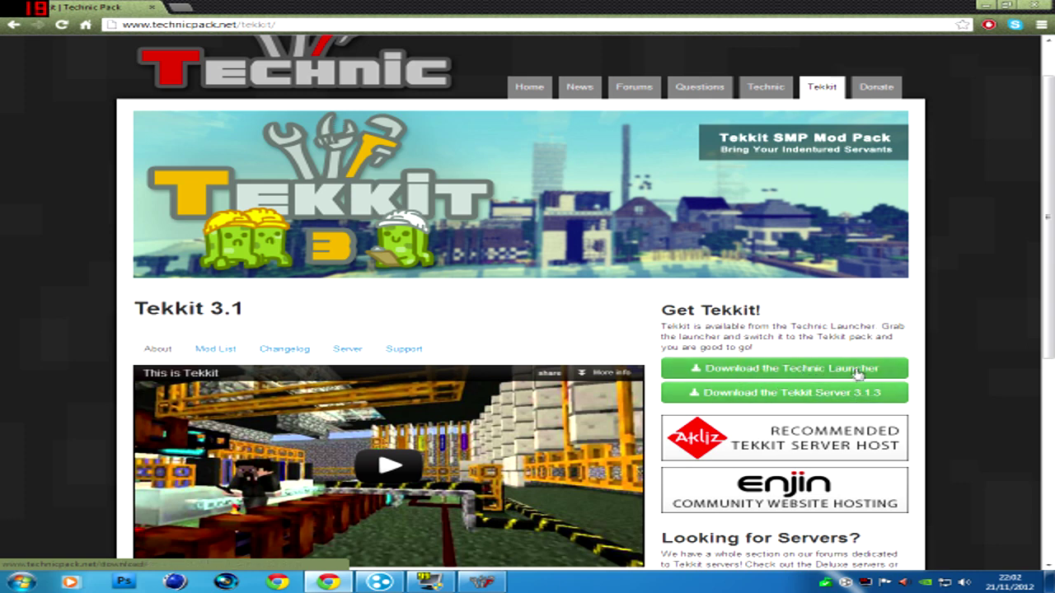
left_click(783, 371)
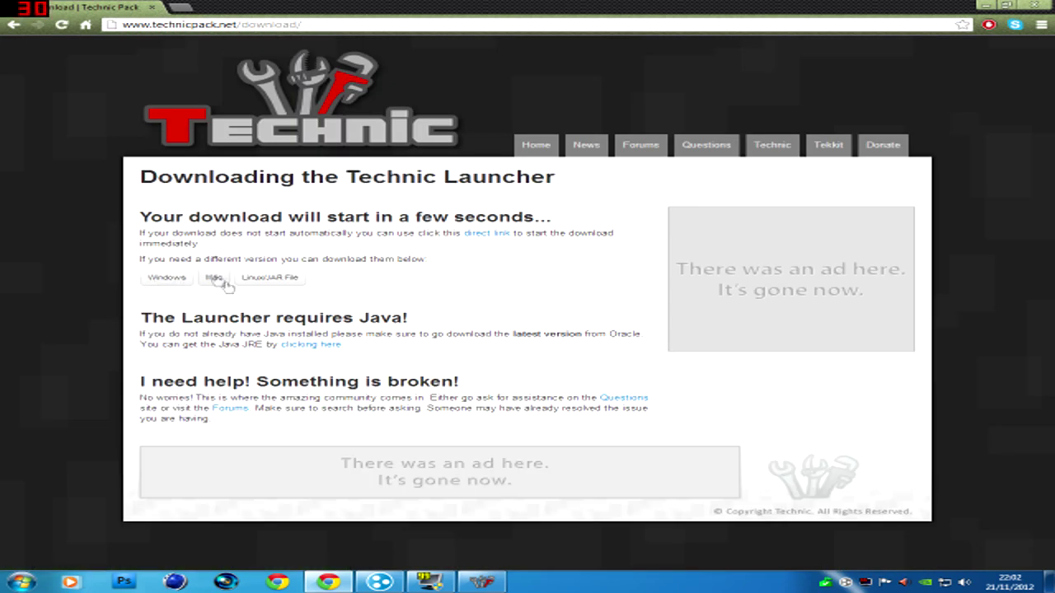
left_click(13, 24)
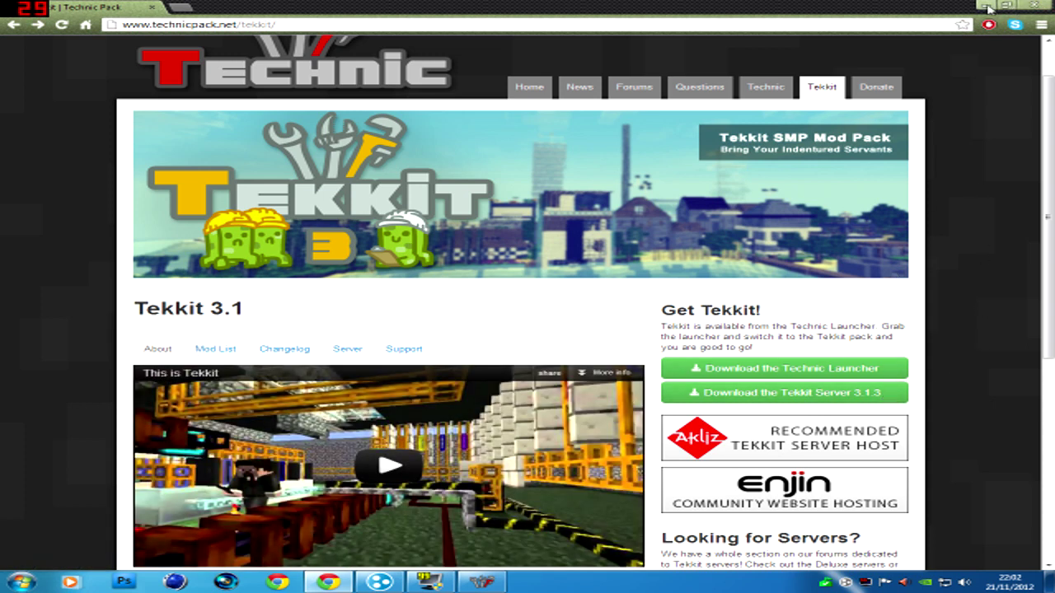
left_click(986, 6)
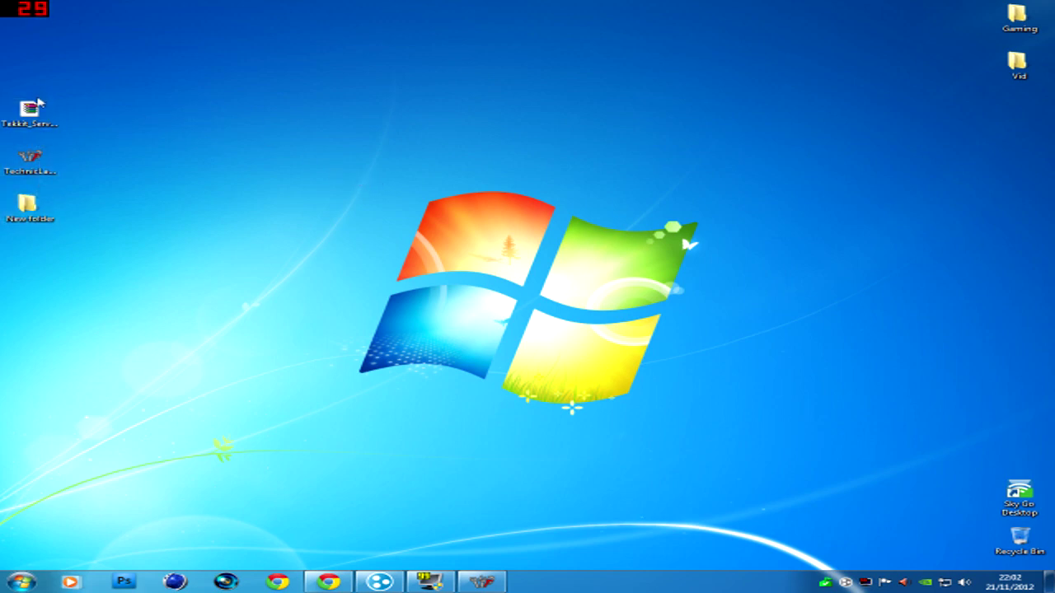
Step: Move the Tekkit server zip into the desktop's New folder and open the archive from there in WinRAR, dismissing the purchase reminder
left_click_drag(30, 113, 336, 203)
double_click(335, 207)
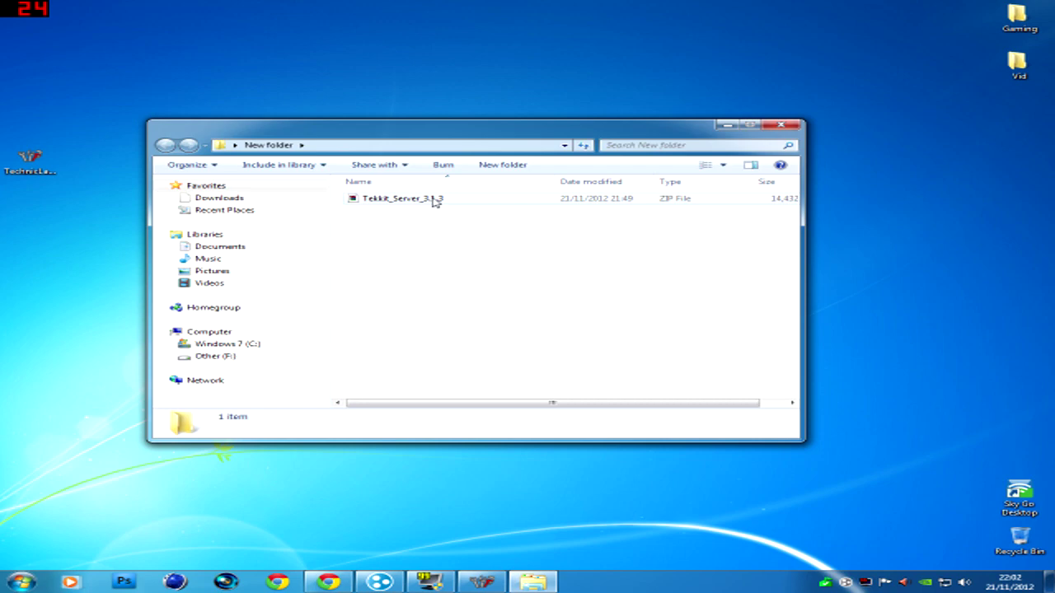
double_click(436, 203)
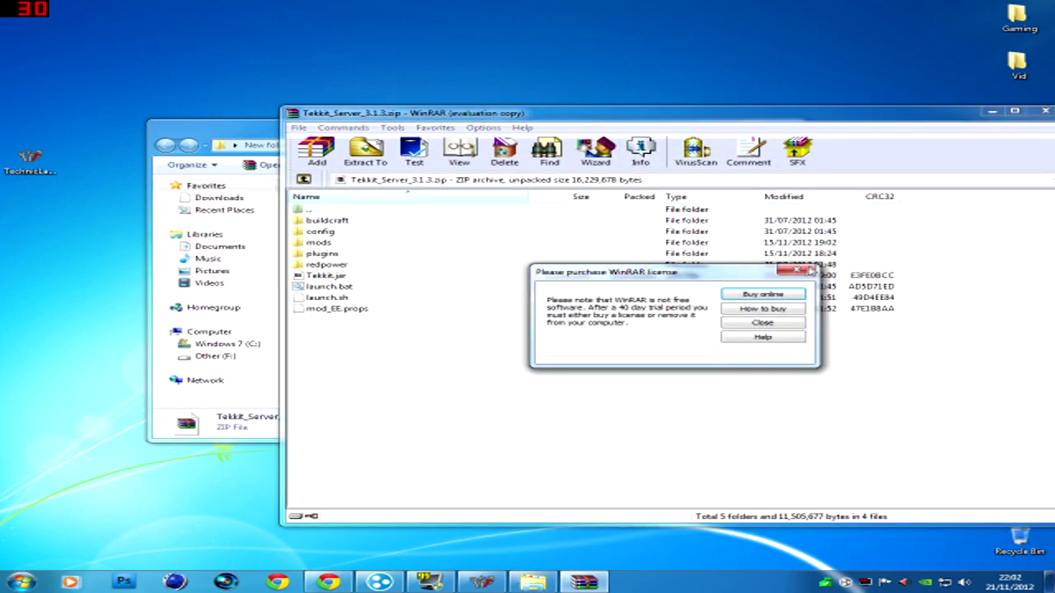
left_click(799, 271)
Step: Extract all files and folders of Tekkit_Server_3.1.3.zip into New folder, and close the archive
left_click_drag(659, 117, 554, 97)
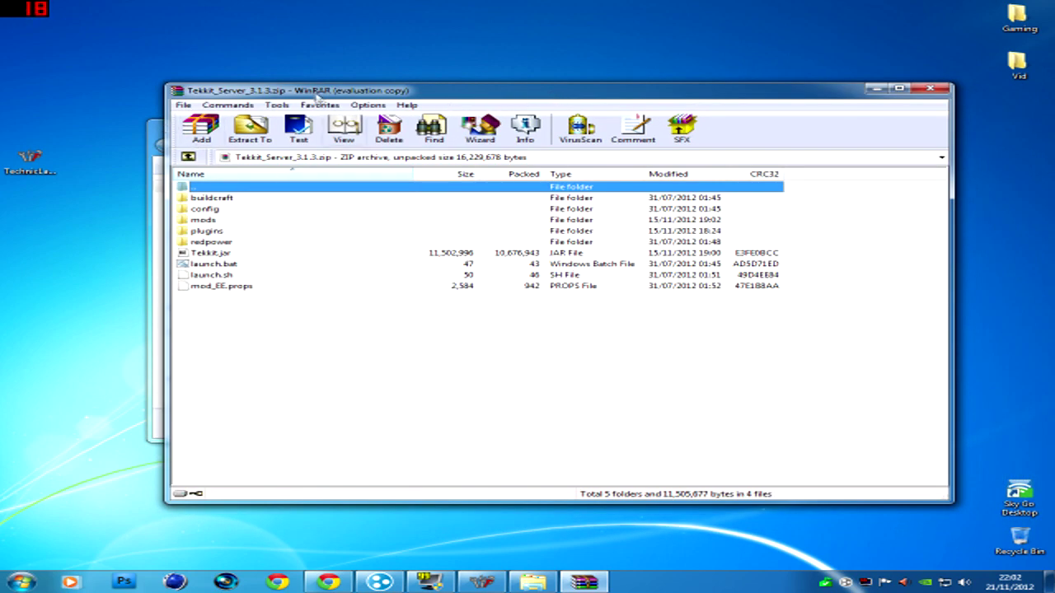
left_click_drag(326, 93, 669, 117)
left_click_drag(565, 368, 444, 254)
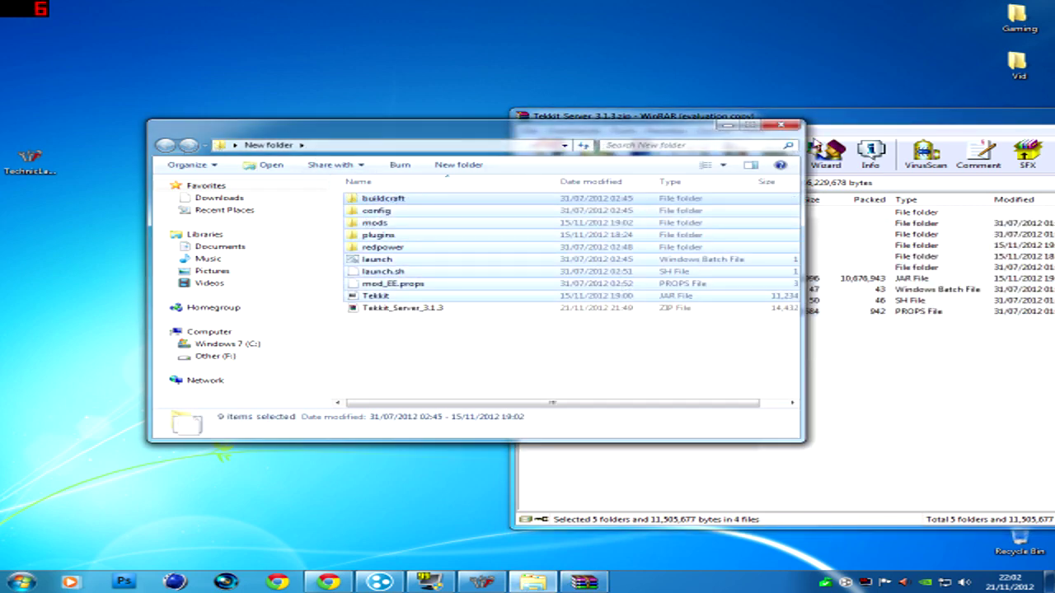
left_click_drag(836, 124, 472, 96)
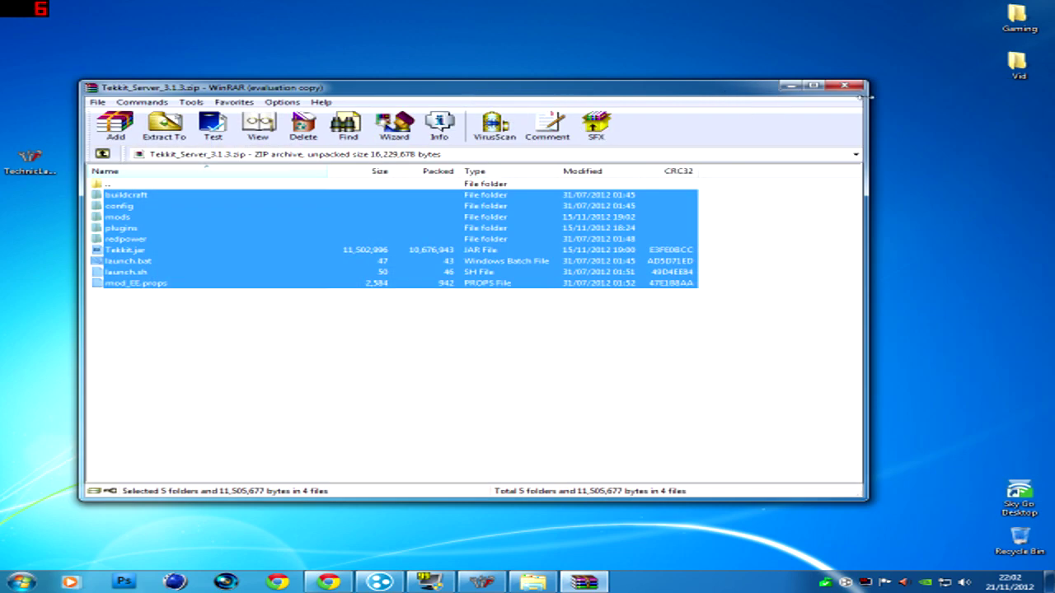
left_click(842, 88)
left_click(475, 295)
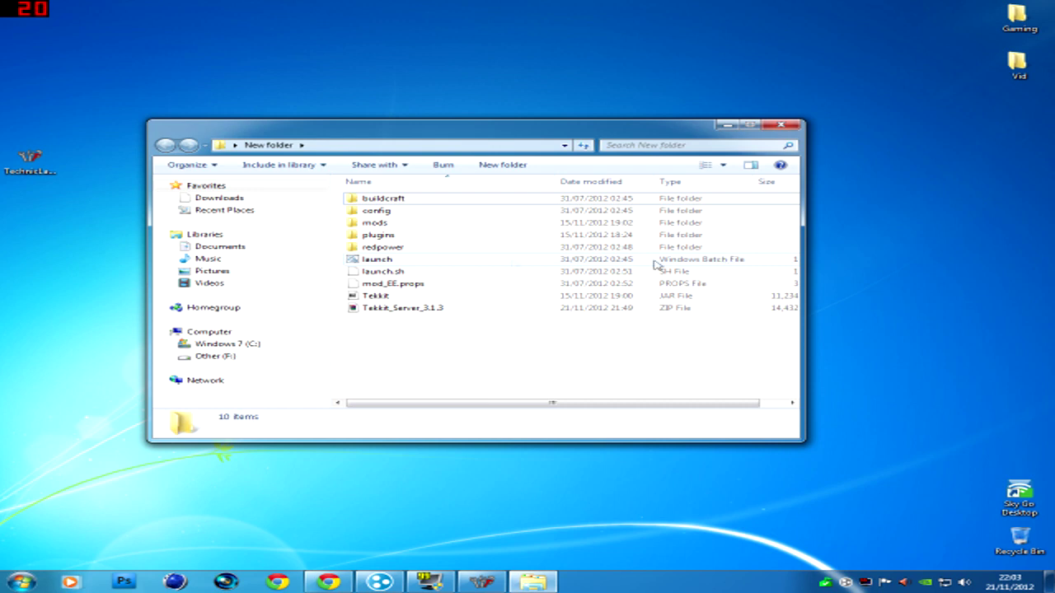
Step: Start the Tekkit server with the launch batch file and move its console window higher so the folder's contents show
right_click(371, 264)
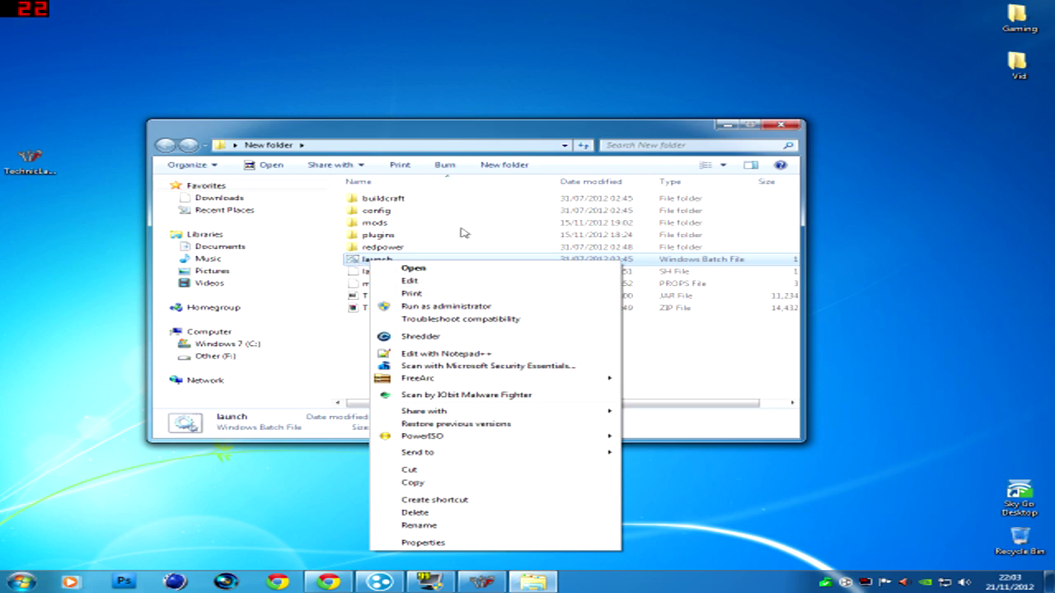
left_click(384, 247)
double_click(377, 260)
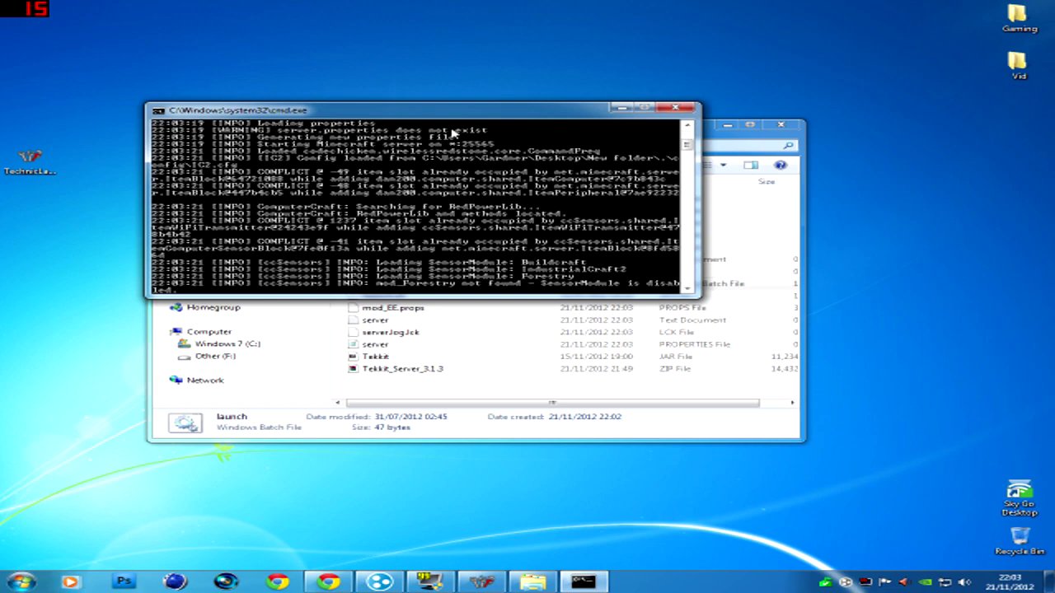
left_click_drag(489, 114, 545, 78)
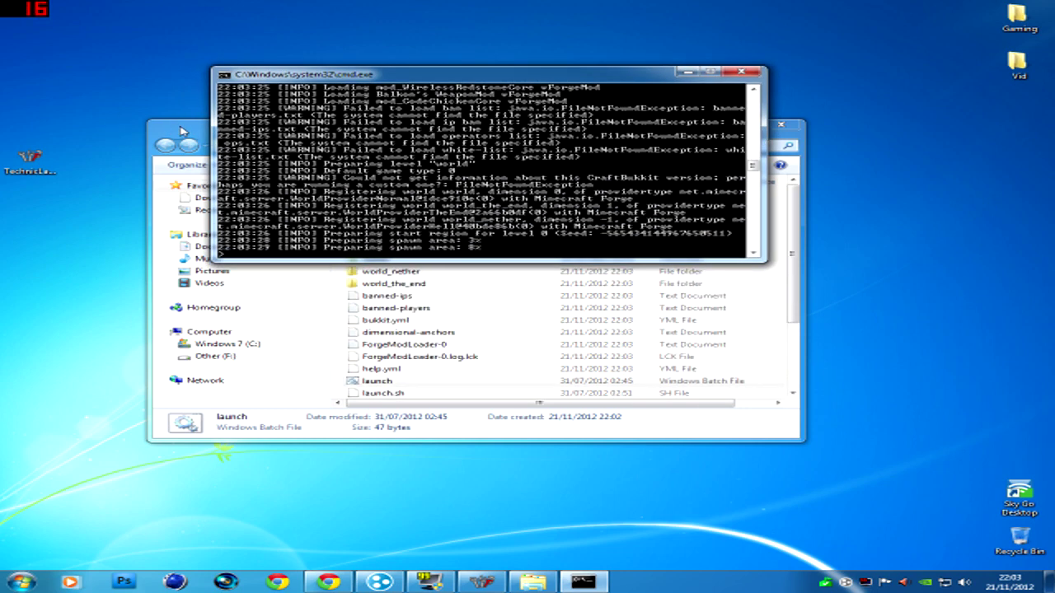
left_click_drag(353, 76, 330, 51)
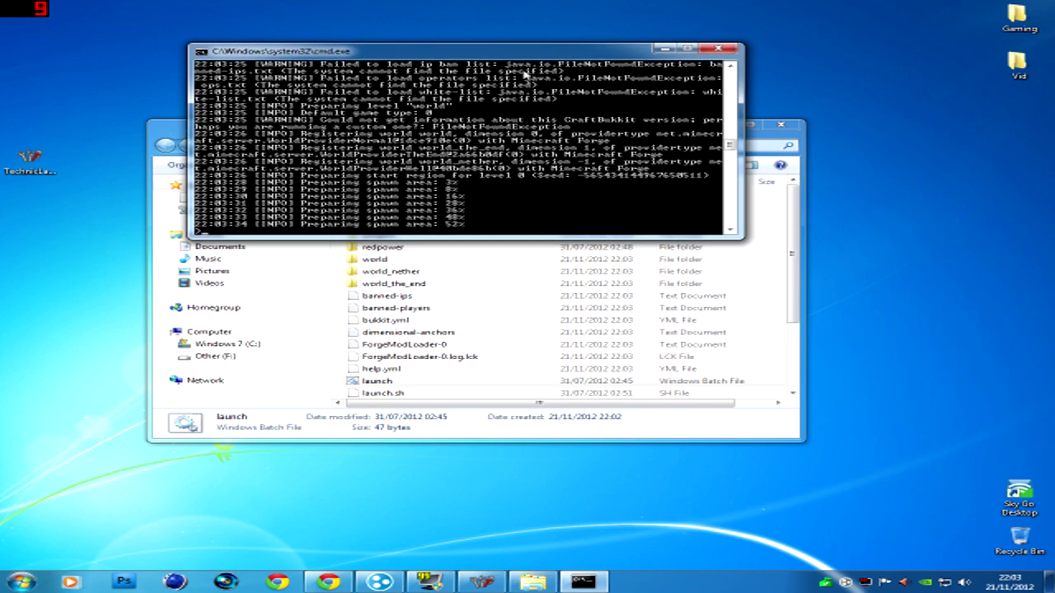
left_click_drag(485, 54, 471, 43)
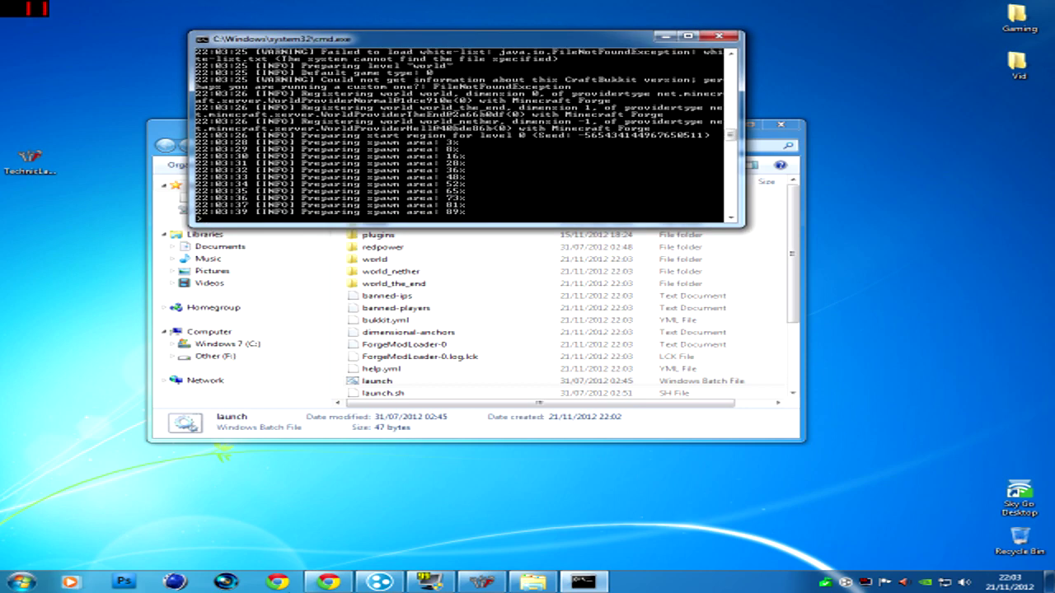
Step: Browse drive C: to Program Files (x86) and bring up the available actions for the Java folder
left_click(25, 582)
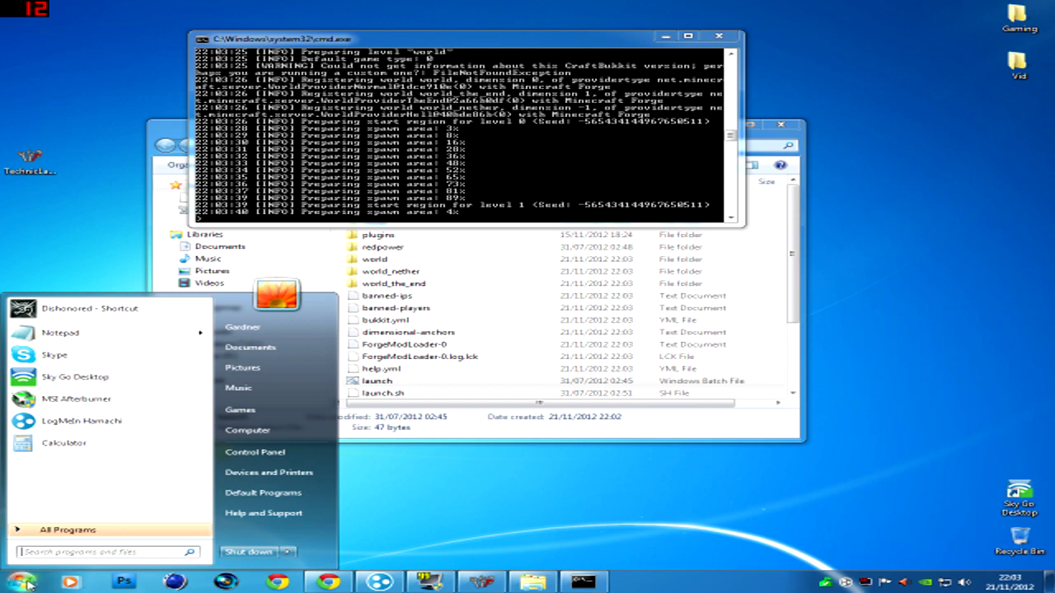
left_click(298, 432)
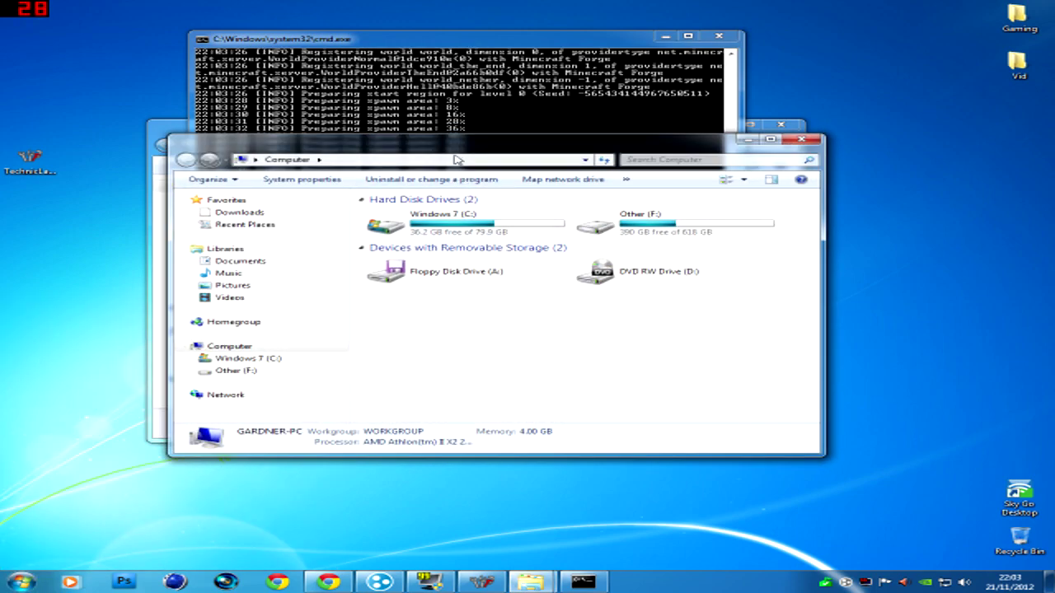
left_click_drag(459, 146, 439, 197)
double_click(428, 276)
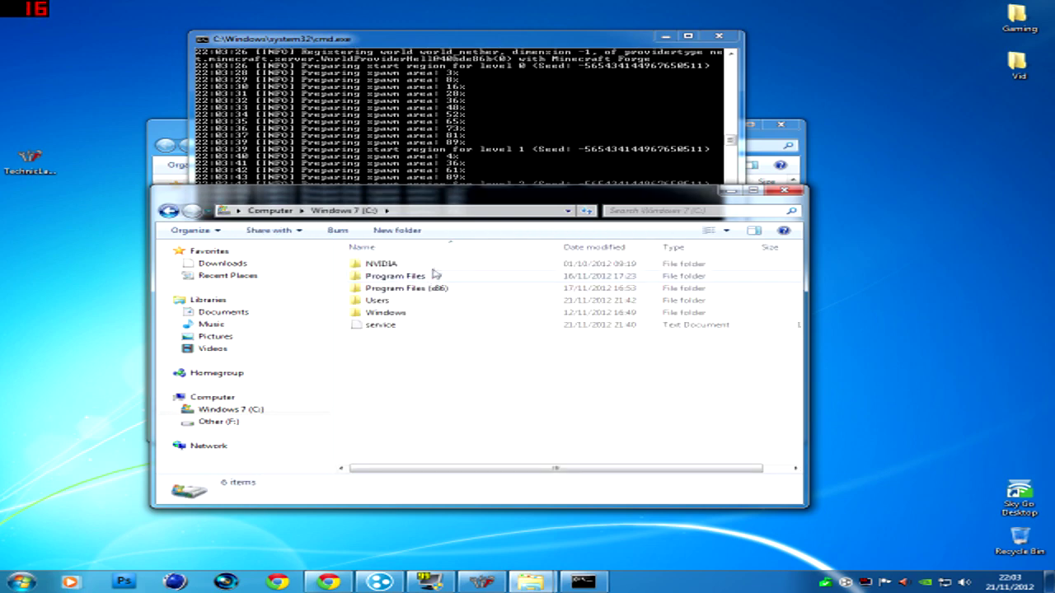
left_click_drag(412, 200, 408, 202)
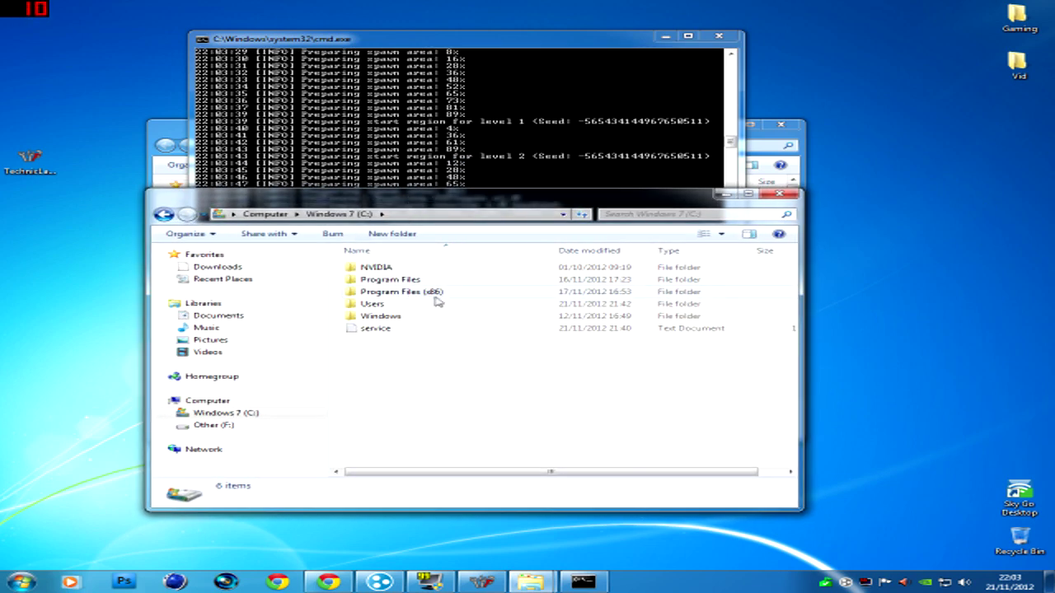
double_click(432, 298)
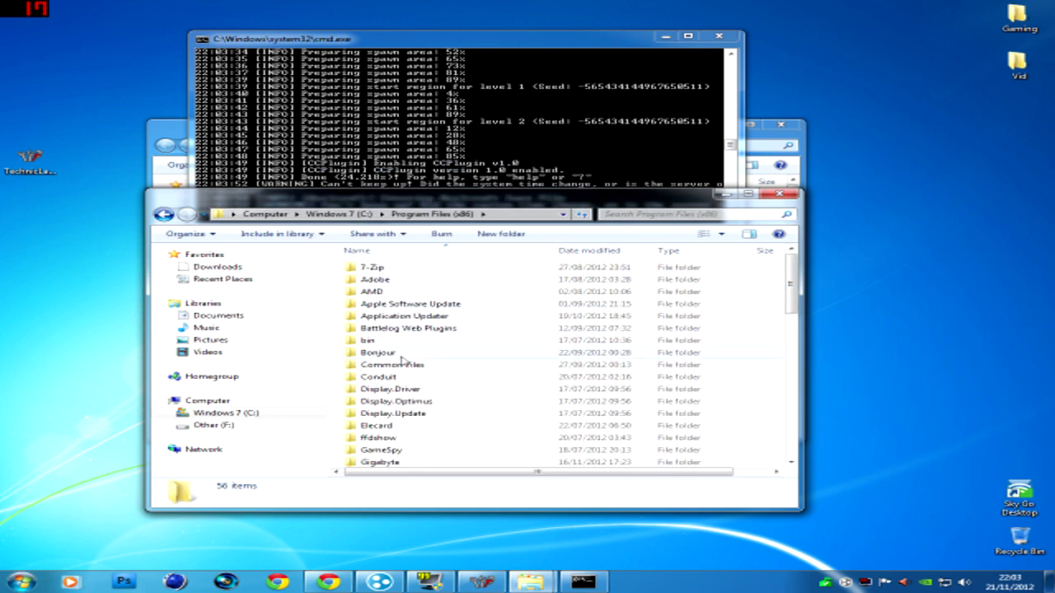
scroll(403, 360, "down", 2)
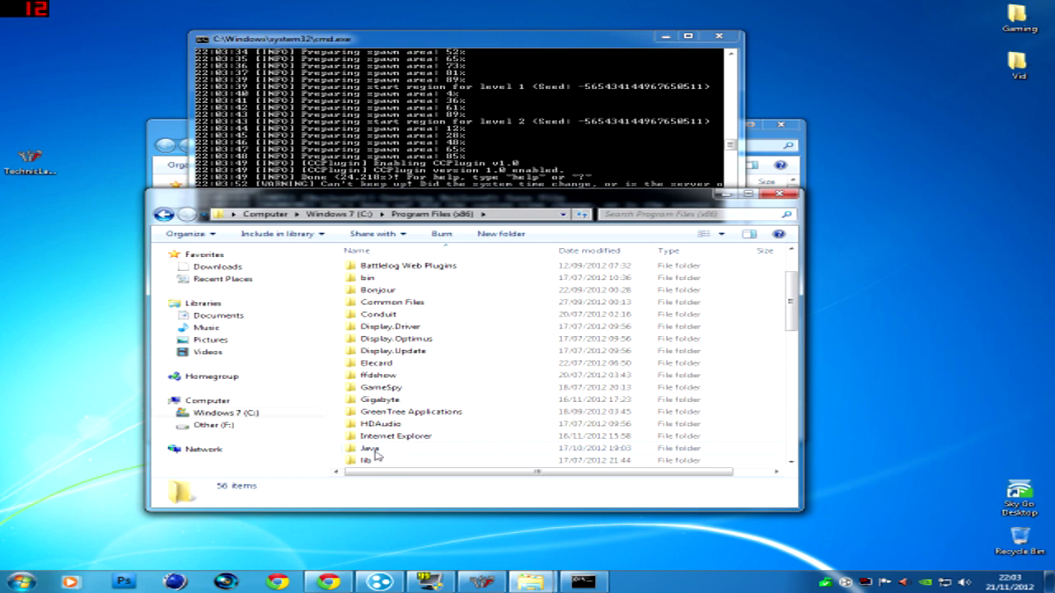
left_click(374, 452)
right_click(377, 452)
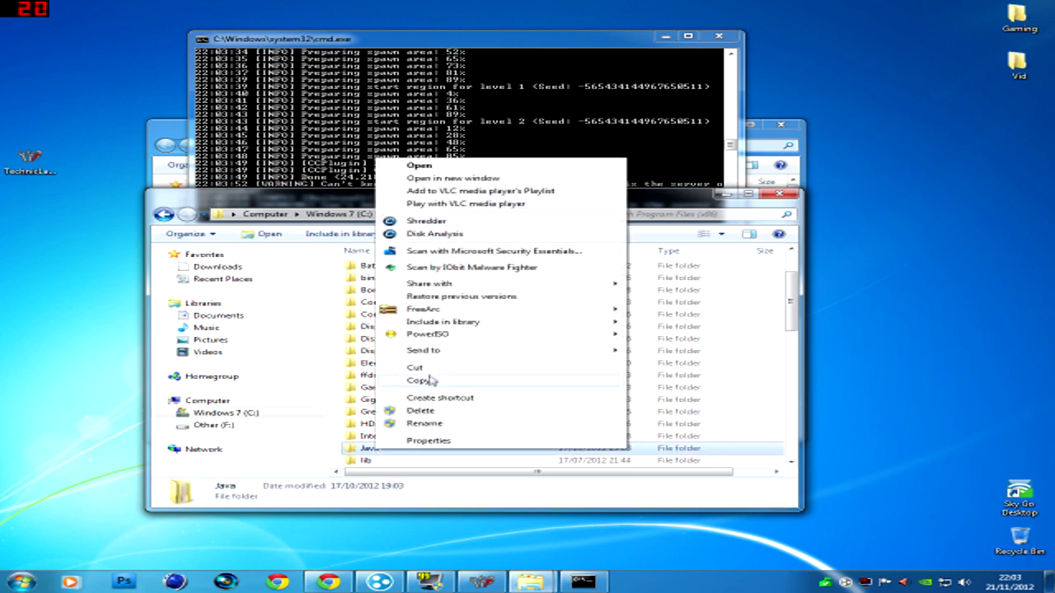
Step: Go back to drive C:, view the contents of Program Files and close that Explorer window
key("alt+Left")
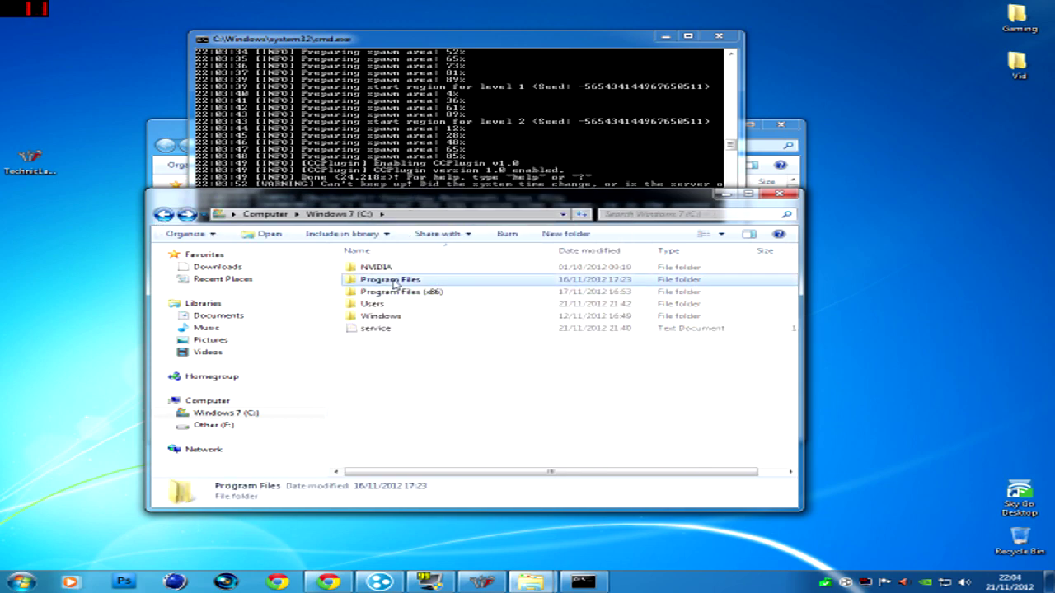
double_click(392, 281)
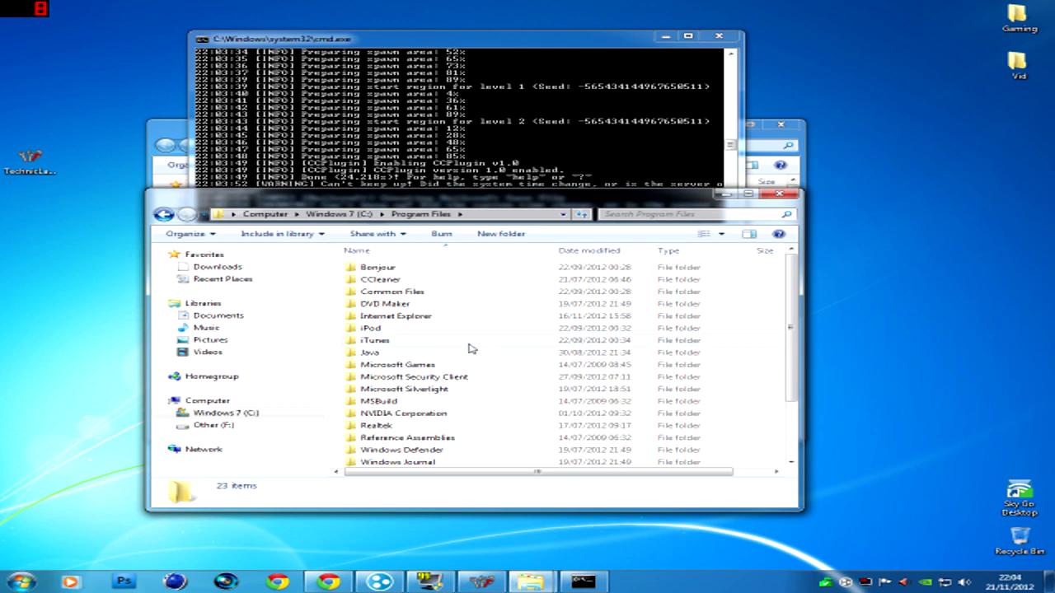
left_click(779, 194)
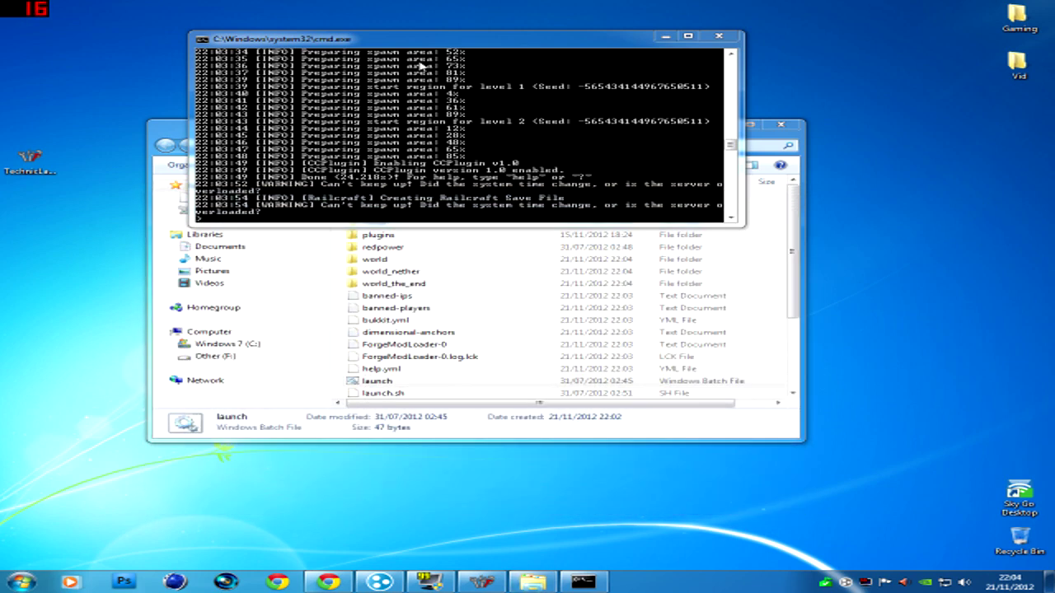
Step: Close the running server's console window and maximize the New folder window to show all generated server files
left_click_drag(449, 42, 452, 38)
left_click(175, 130)
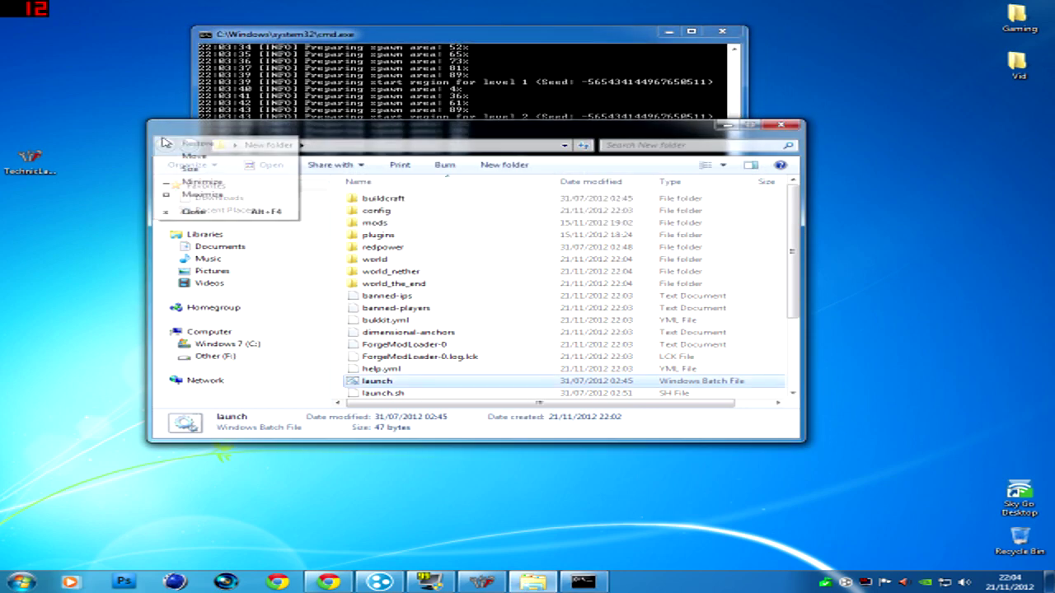
left_click(178, 132)
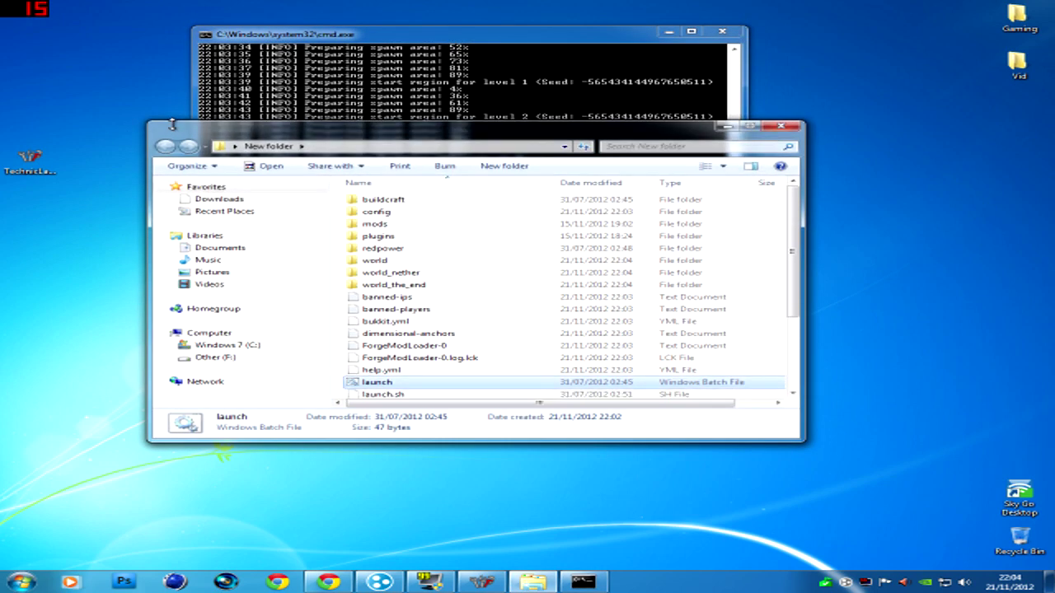
left_click_drag(176, 136, 166, 164)
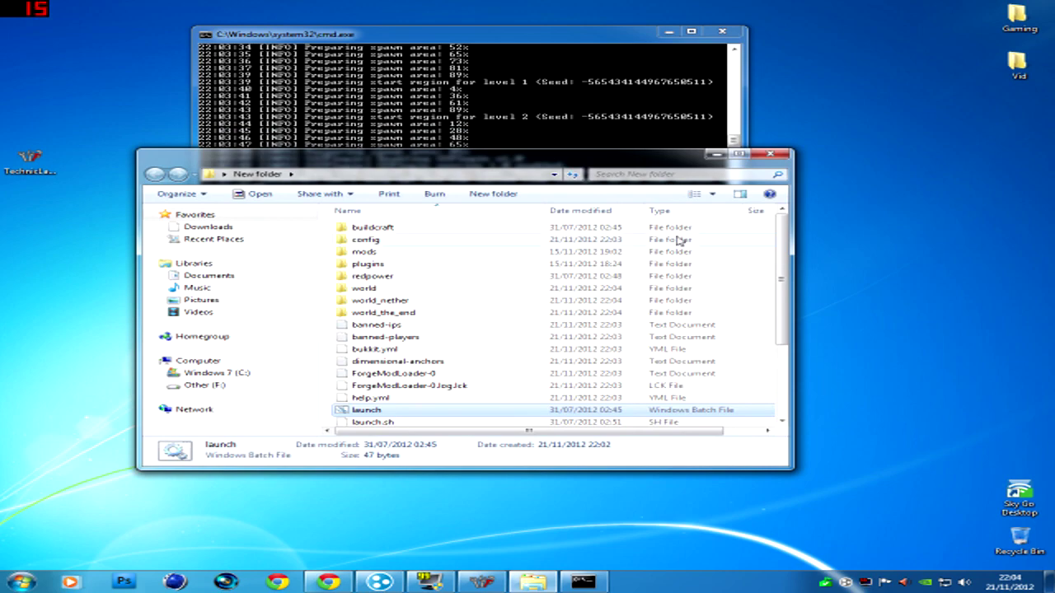
left_click(723, 33)
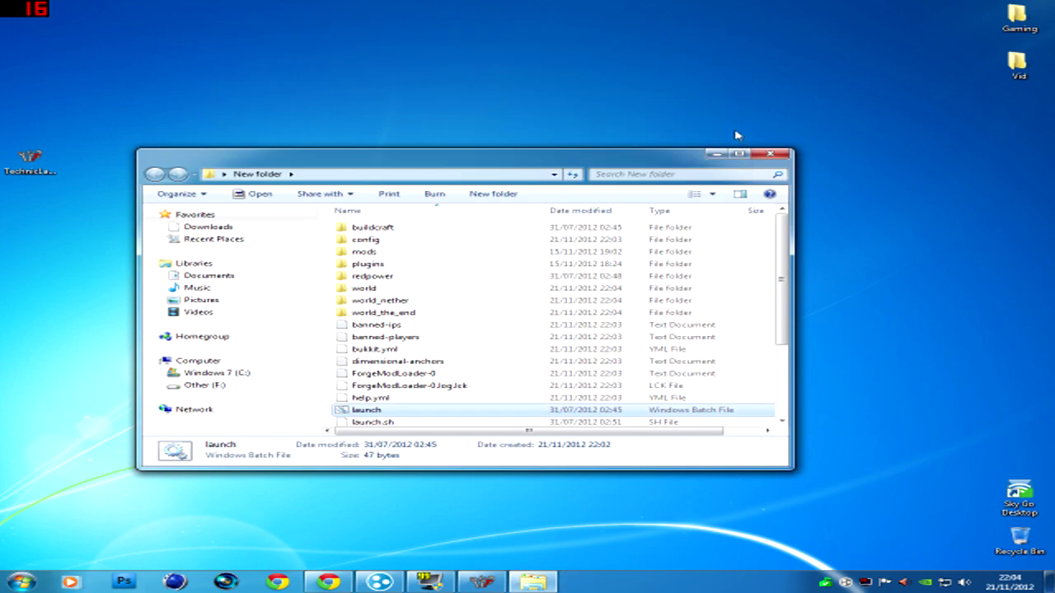
left_click(739, 154)
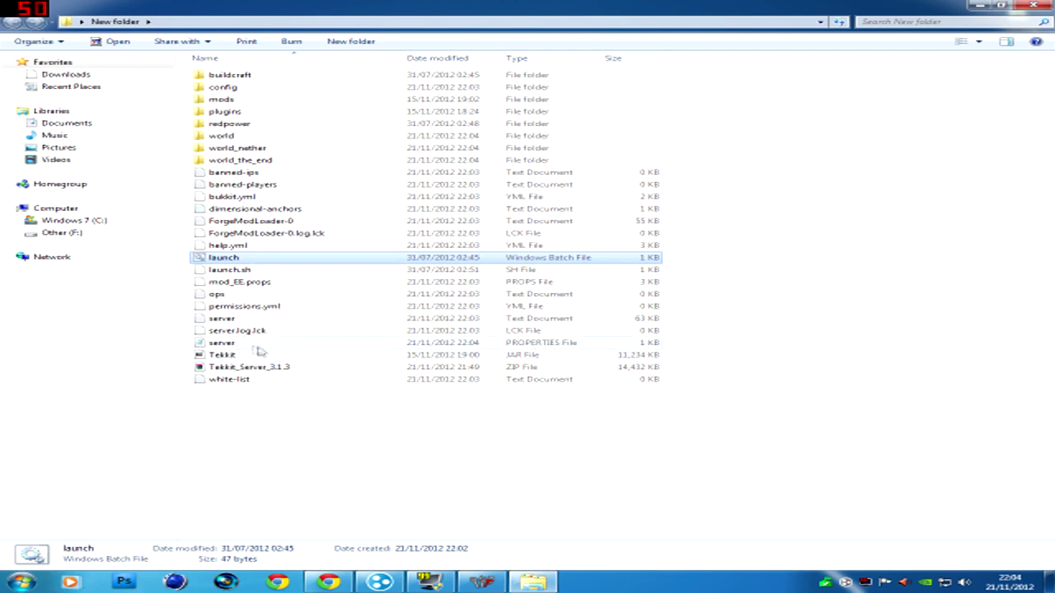
Step: Open the server PROPERTIES file to view its Minecraft server settings, and close it without changes
double_click(493, 344)
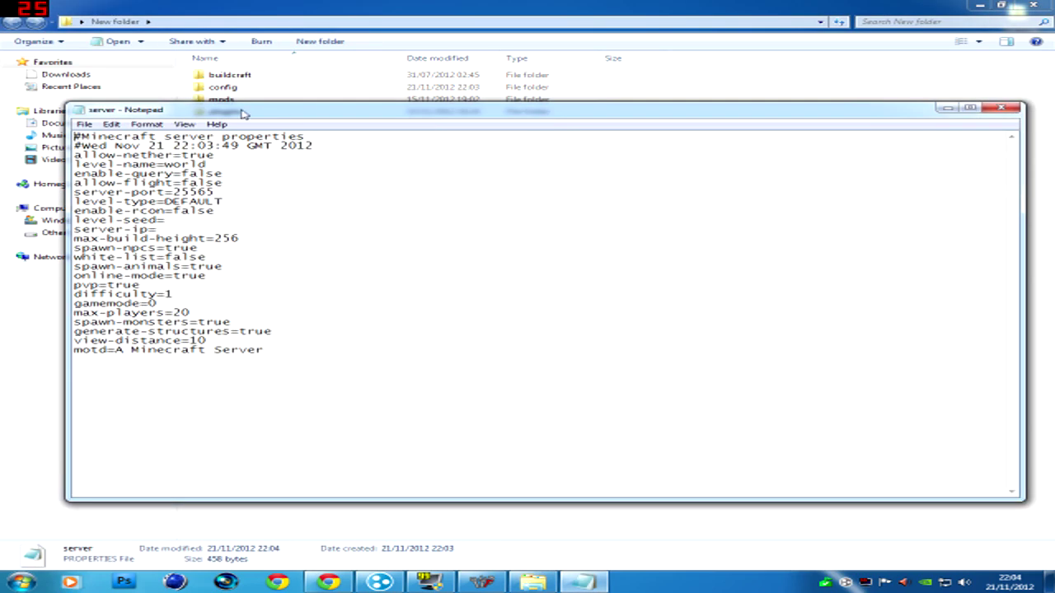
left_click_drag(243, 110, 238, 102)
left_click(997, 100)
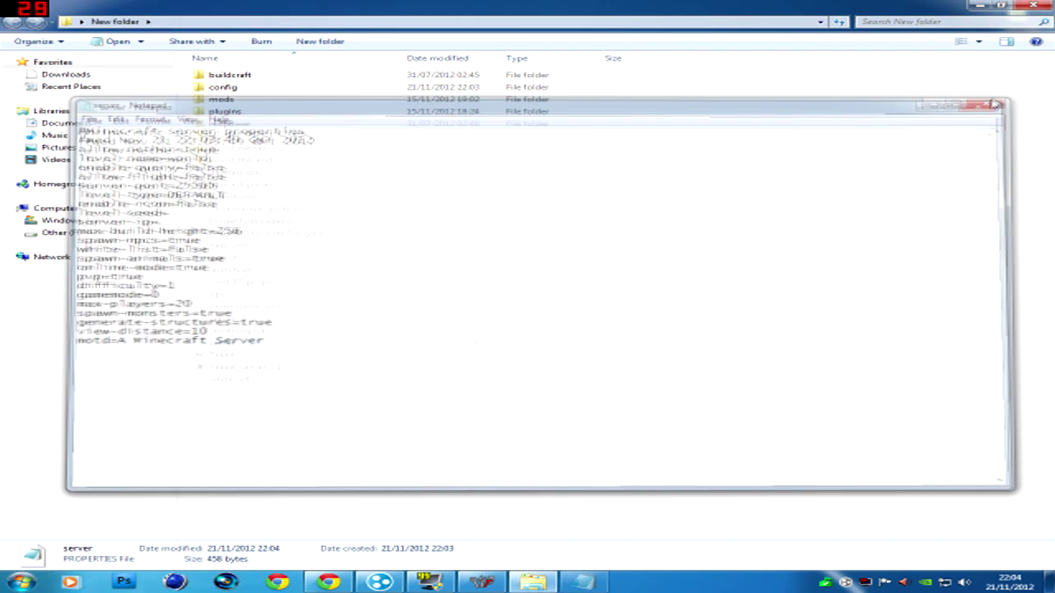
Step: Open server.properties by choosing Notepad as the program always used for this kind of file, and close it unchanged
right_click(379, 343)
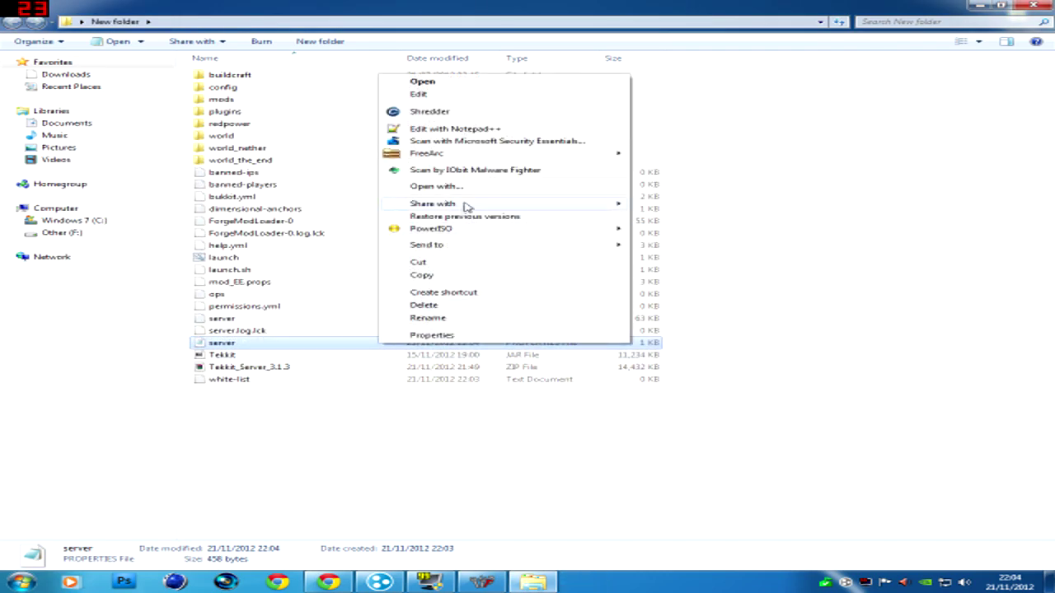
left_click(472, 189)
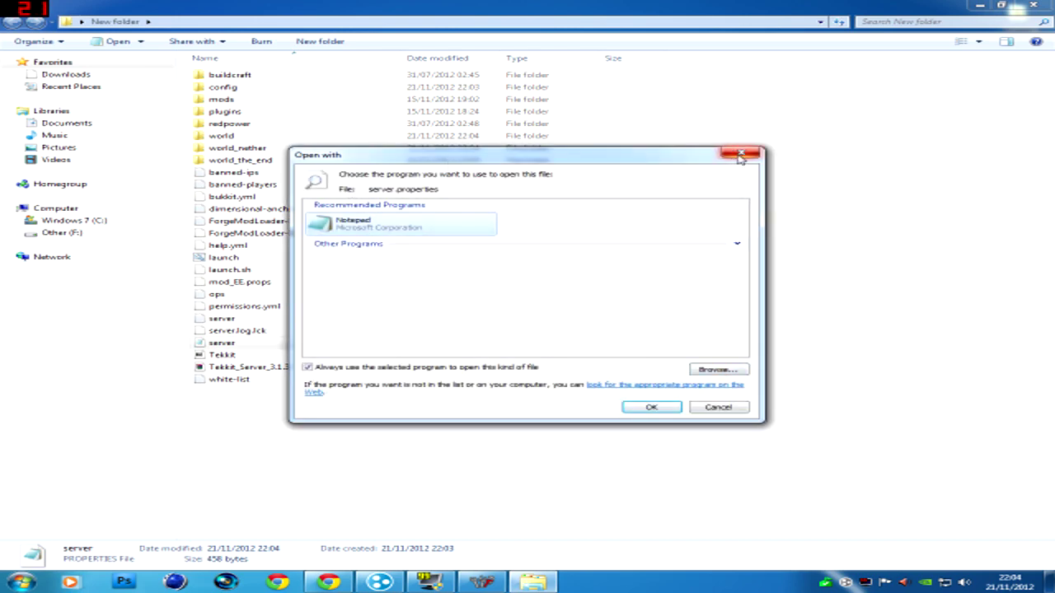
left_click(651, 407)
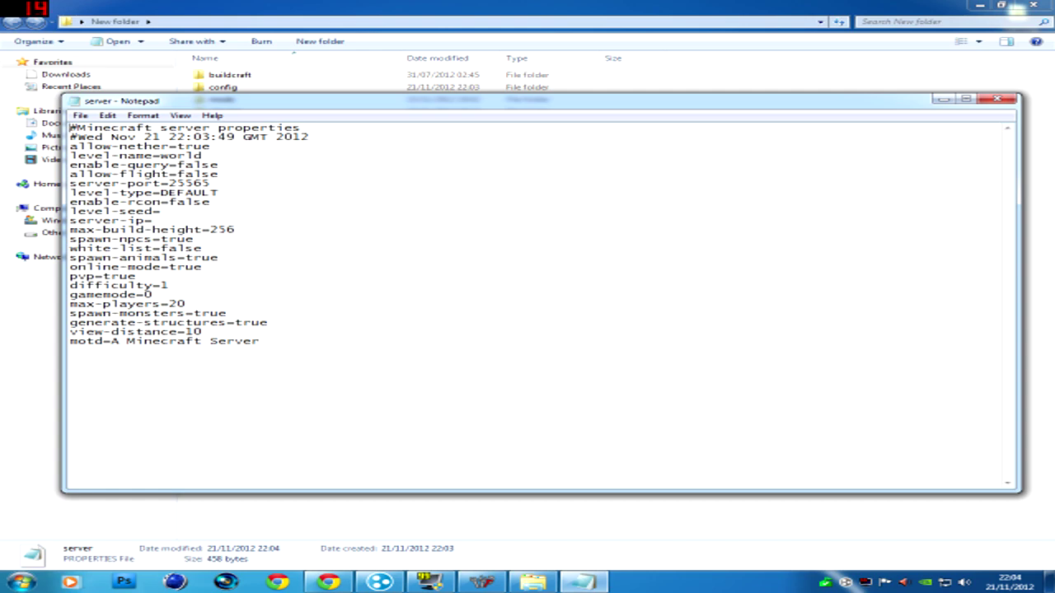
left_click(996, 100)
left_click(796, 306)
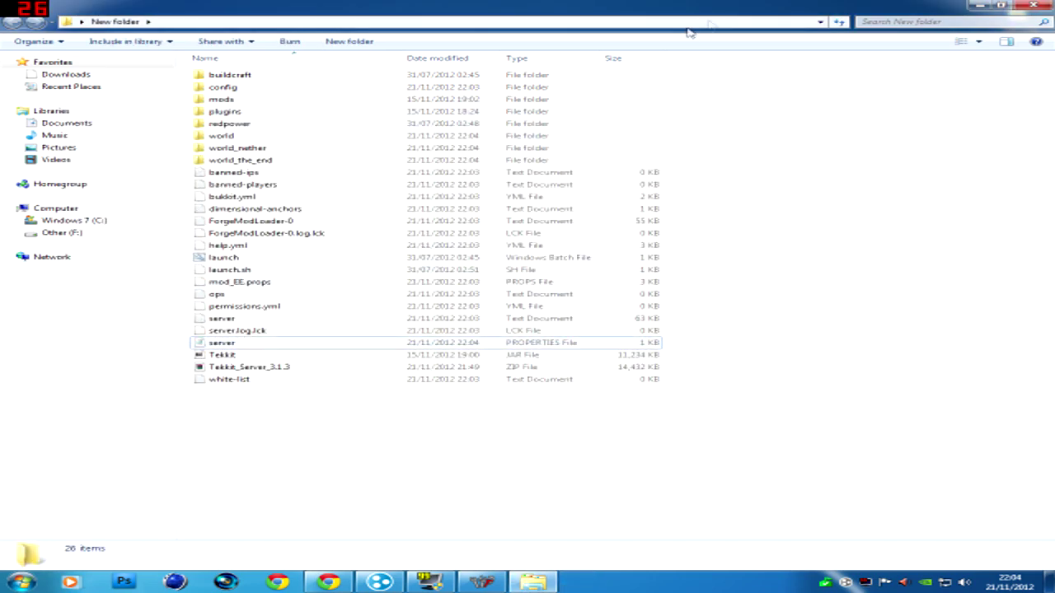
Step: Restore the New folder window to its smaller size and place the New folder icon below the Technic Launcher icon on the desktop
left_click_drag(683, 8, 697, 29)
left_click_drag(337, 206, 56, 208)
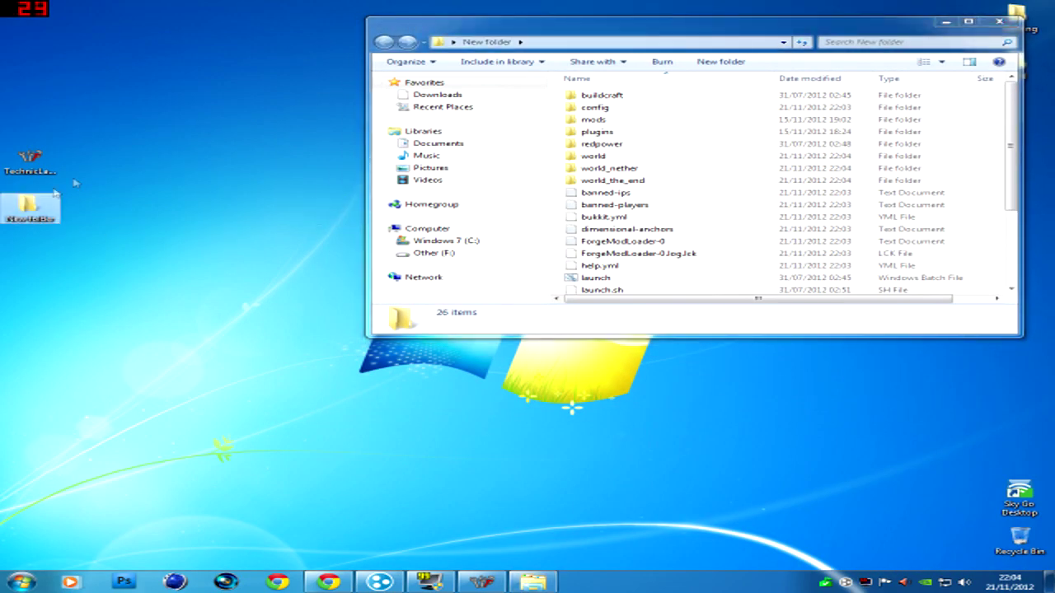
left_click(647, 33)
left_click_drag(647, 33, 645, 38)
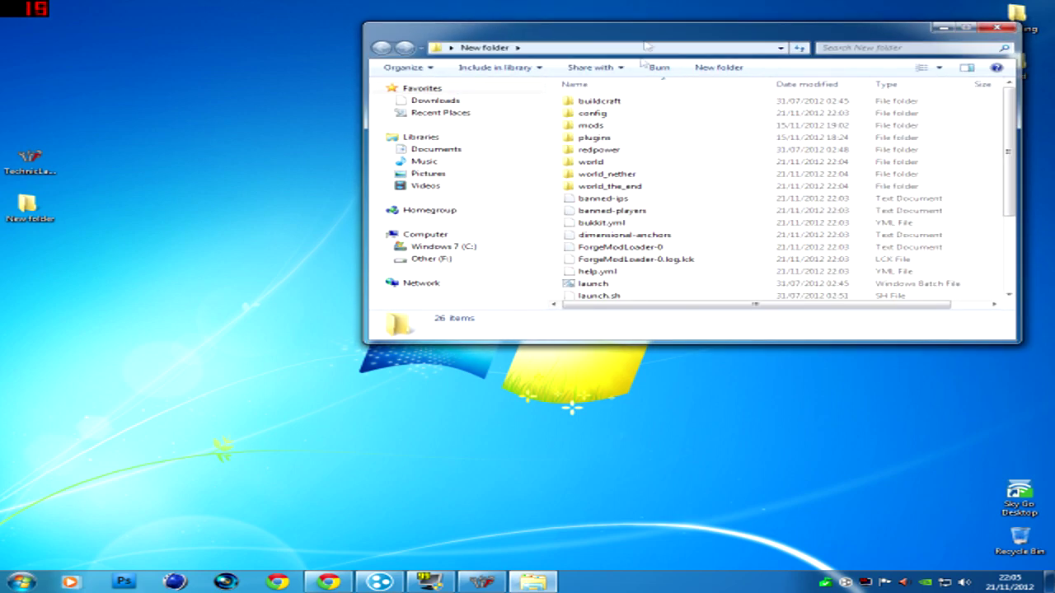
Step: Start the Technic Launcher from the desktop and look through its modpack list, keeping Tekkit selected
double_click(29, 165)
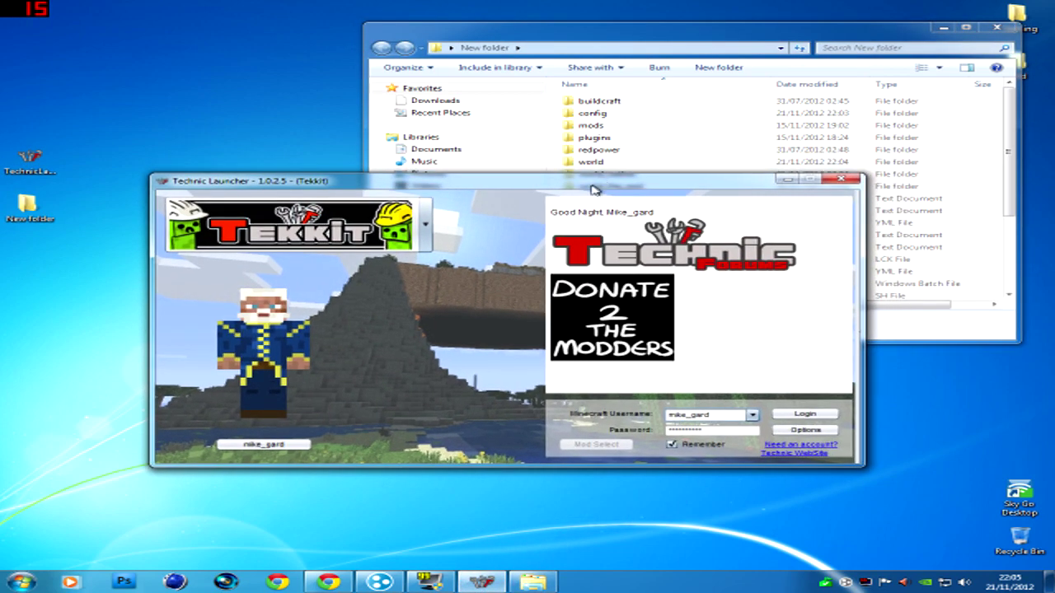
left_click_drag(596, 183, 614, 162)
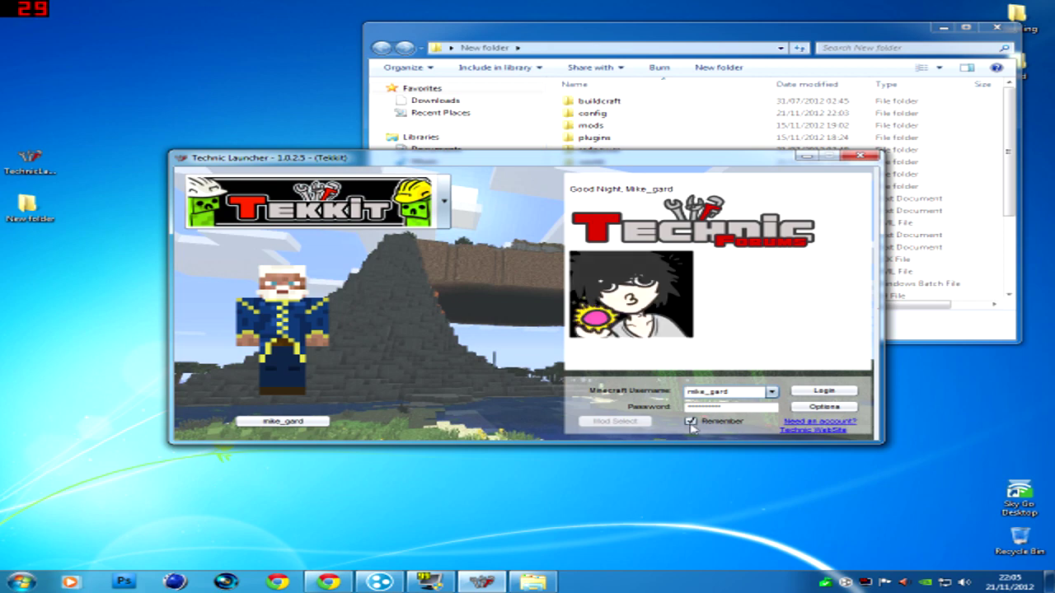
left_click(448, 204)
scroll(452, 303, "up", 2)
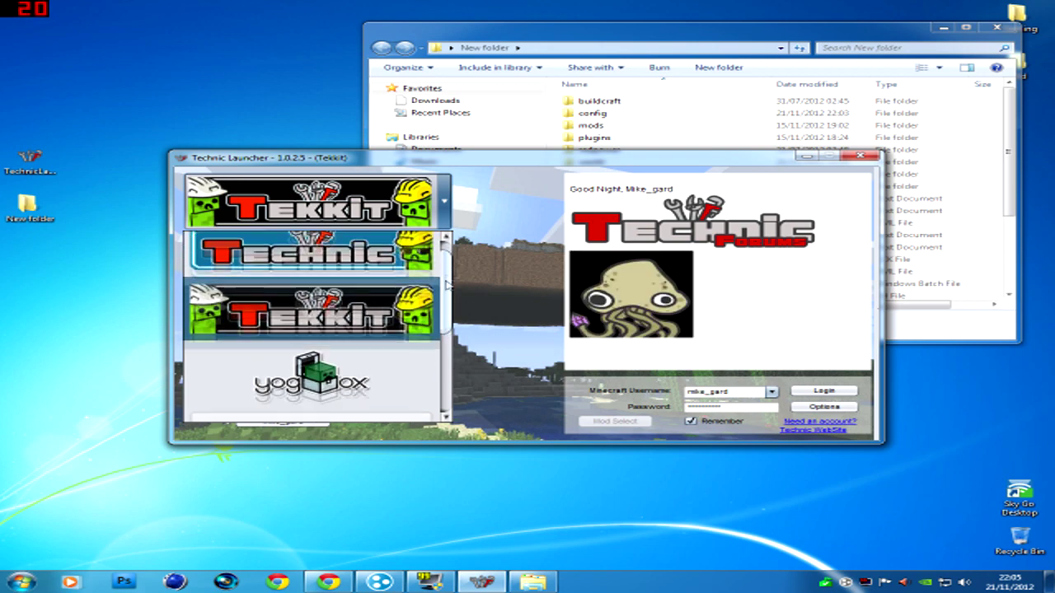
scroll(449, 308, "down", 2)
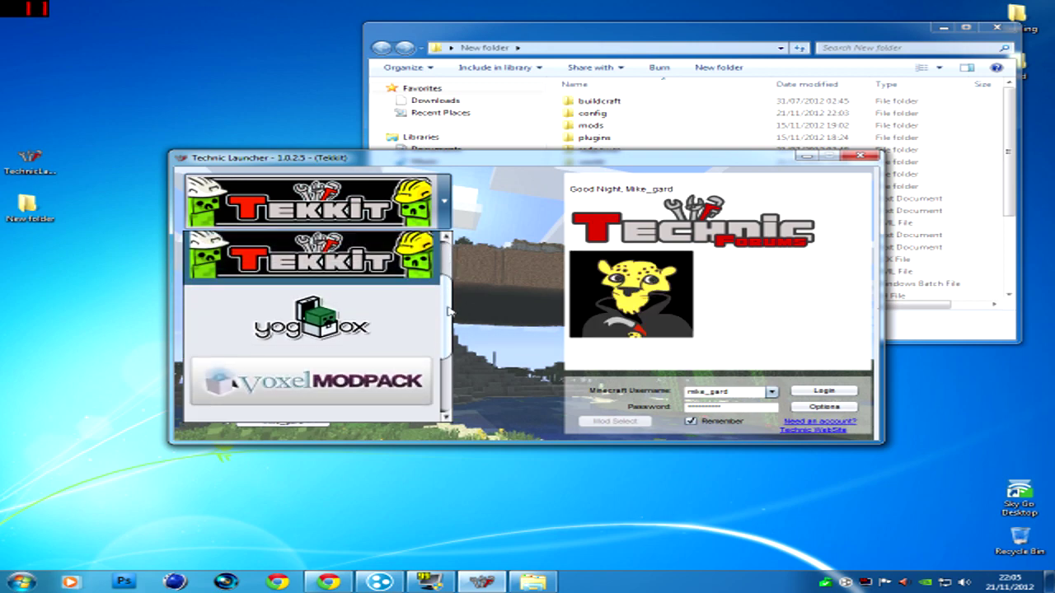
scroll(449, 307, "down", 2)
scroll(451, 280, "up", 3)
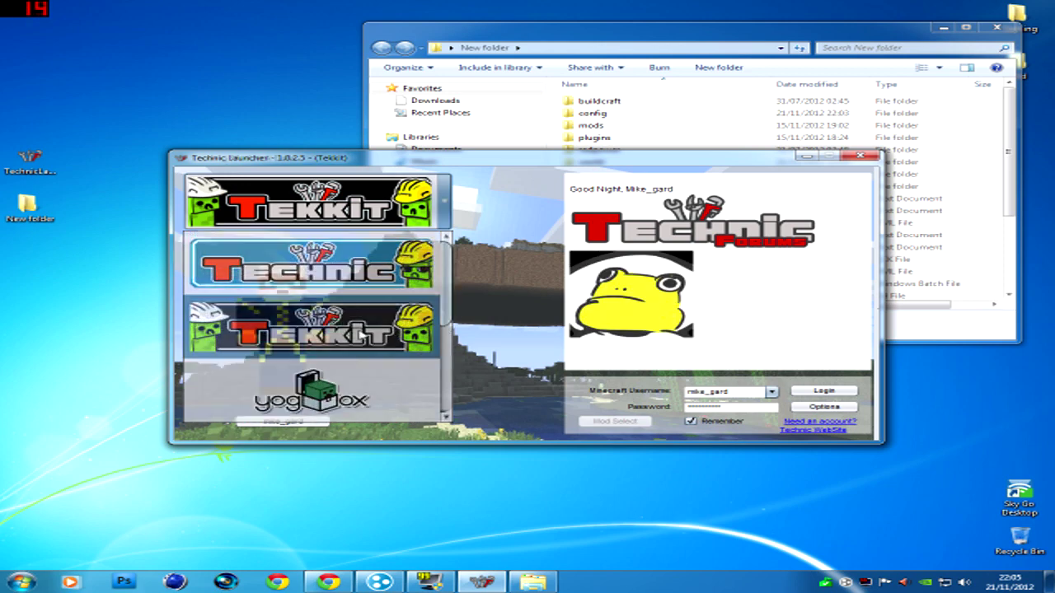
left_click(465, 251)
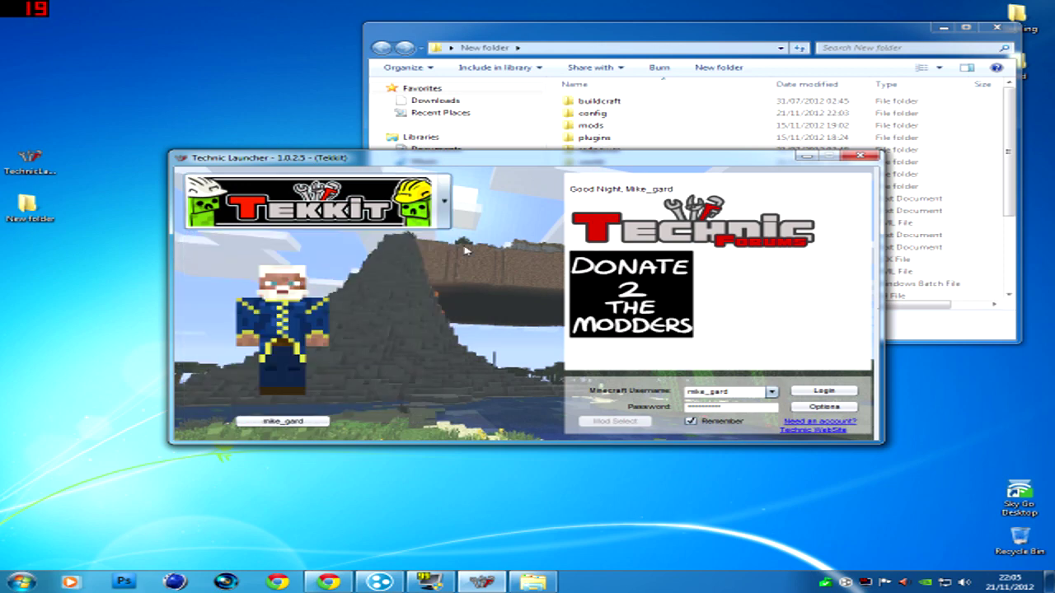
Step: Log in to Tekkit with the remembered account and accept the modpack update, with the New folder window minimized
left_click(818, 394)
left_click_drag(537, 163, 539, 91)
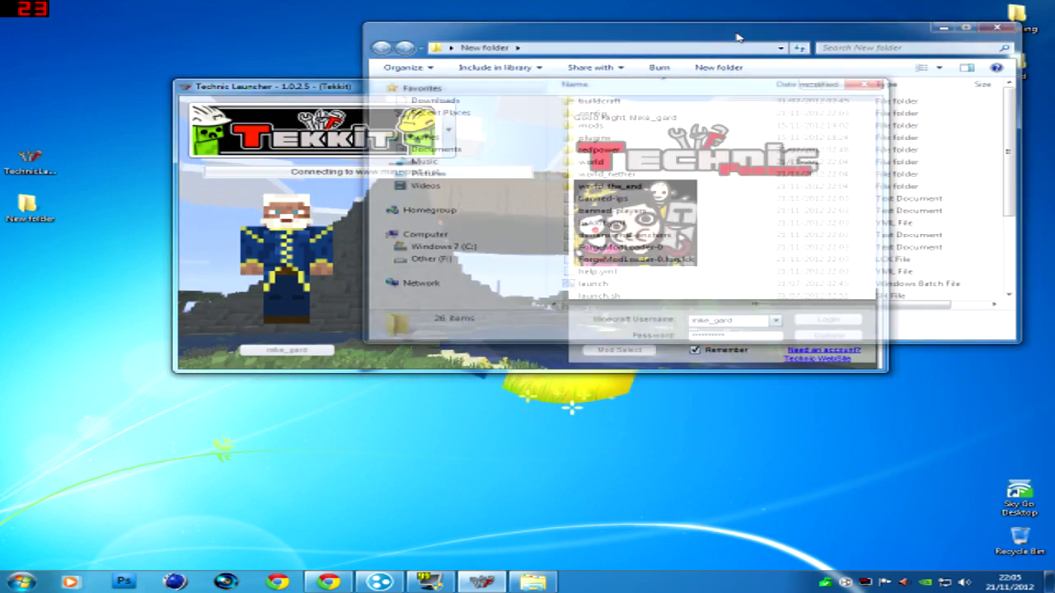
left_click(943, 27)
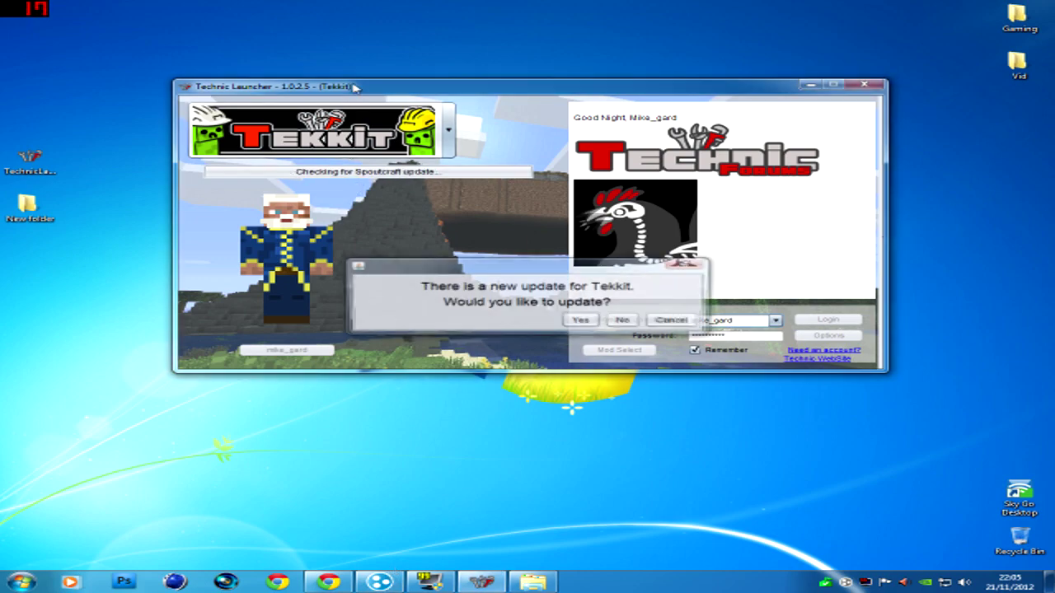
left_click_drag(354, 86, 228, 49)
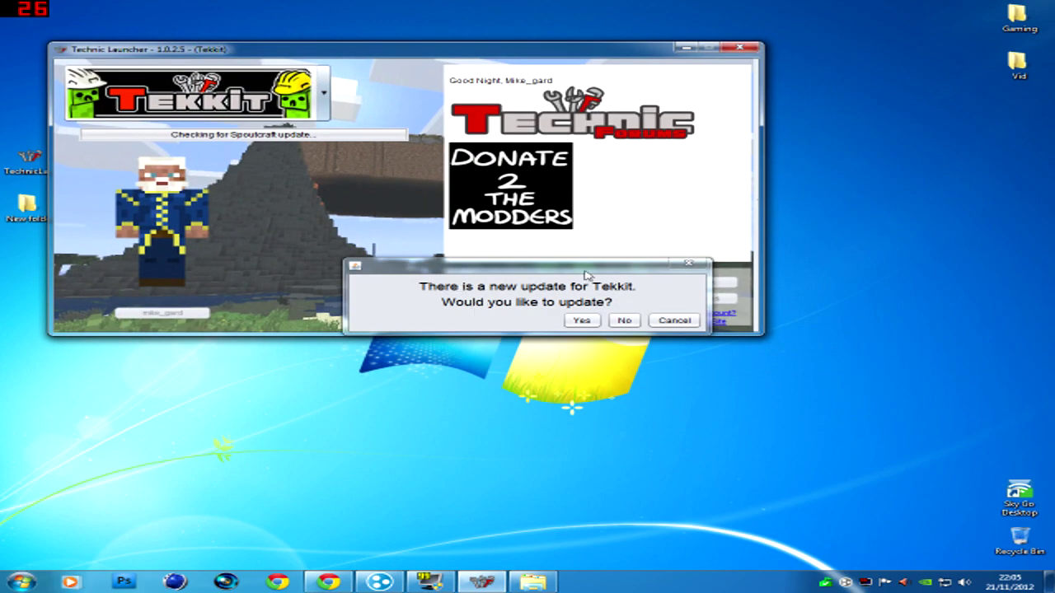
left_click_drag(585, 275, 538, 258)
left_click(540, 303)
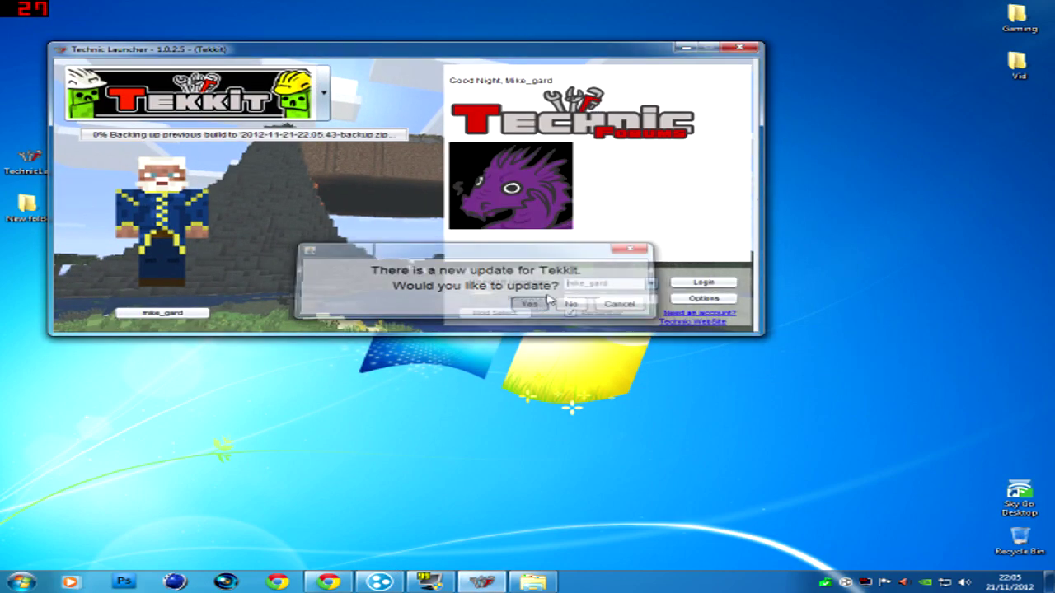
left_click_drag(375, 53, 374, 41)
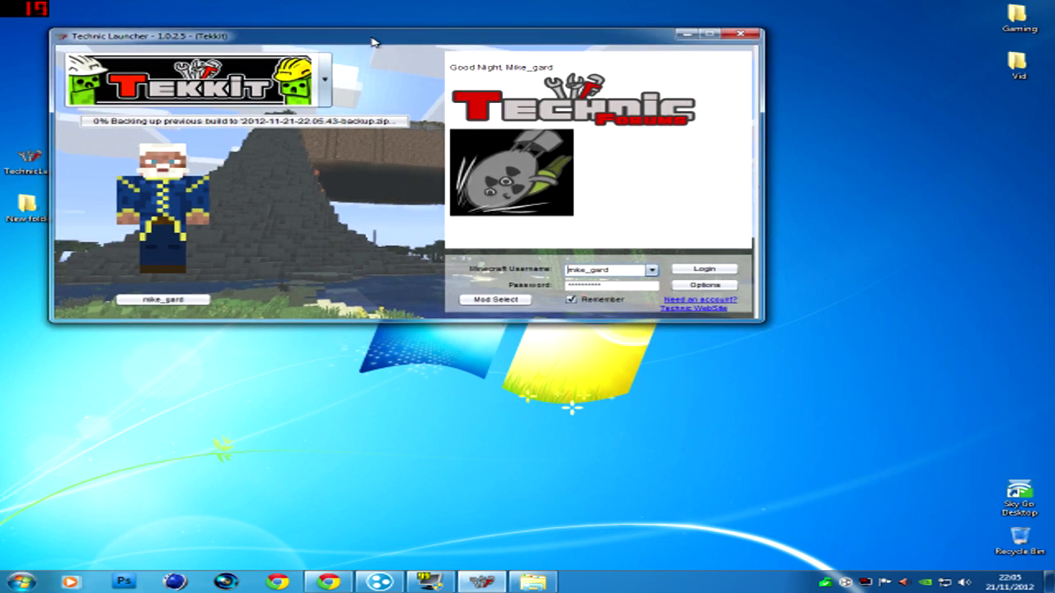
Step: Switch to LogMeIn Hamachi, place its window beside the launcher and power it on
left_click(384, 584)
left_click_drag(909, 199, 909, 172)
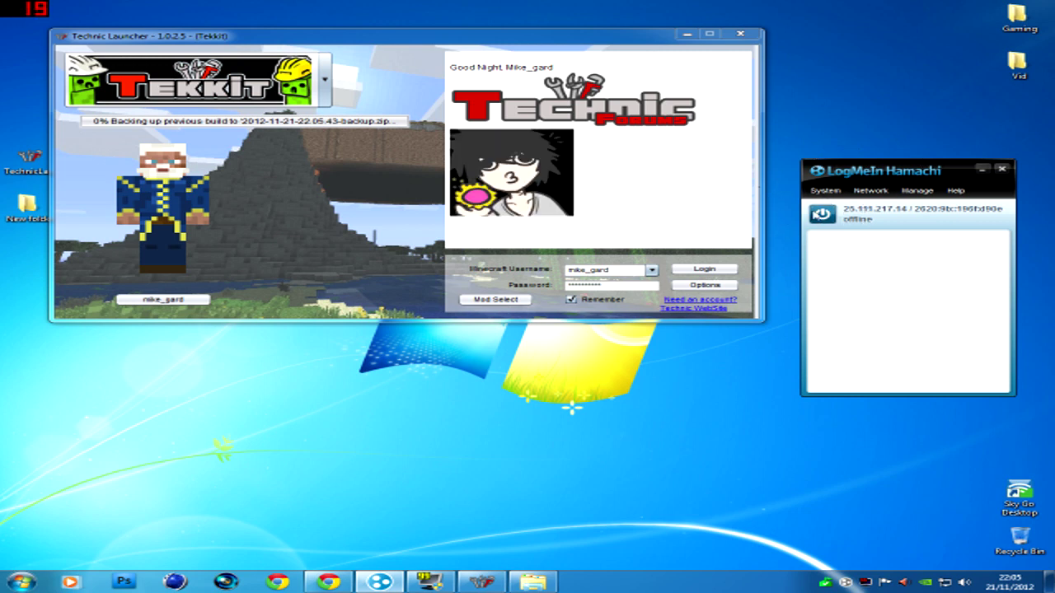
left_click(822, 214)
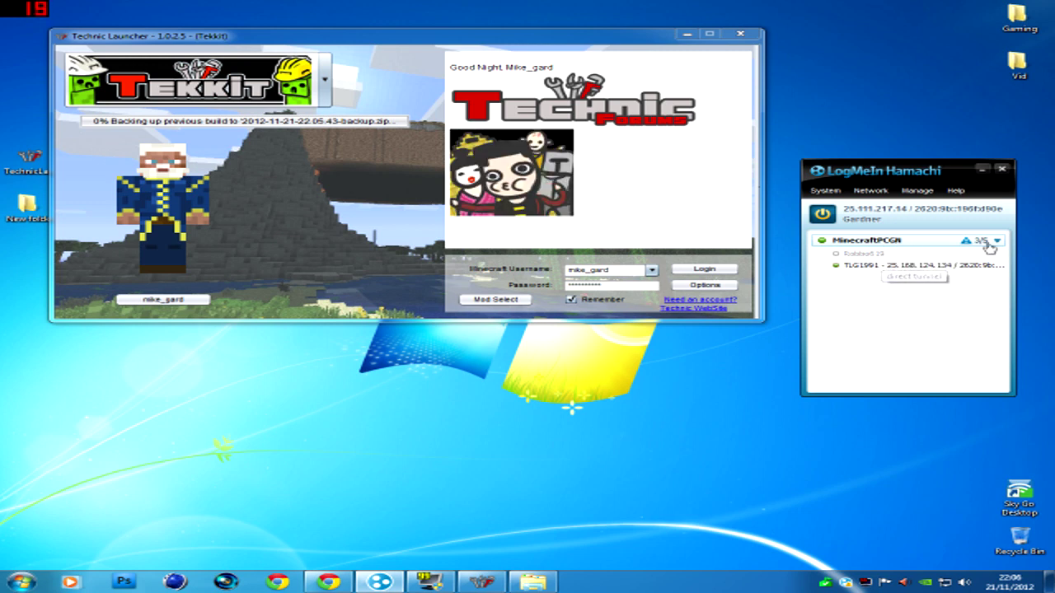
Step: View Hamachi's form for creating a new client-owned network, and close it without creating one
left_click(871, 191)
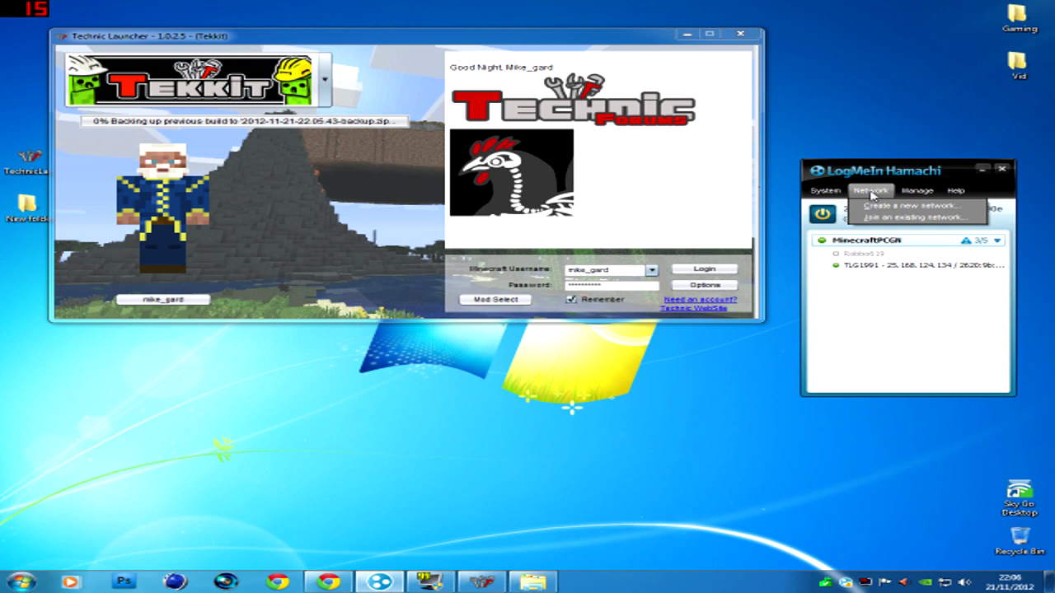
left_click(913, 206)
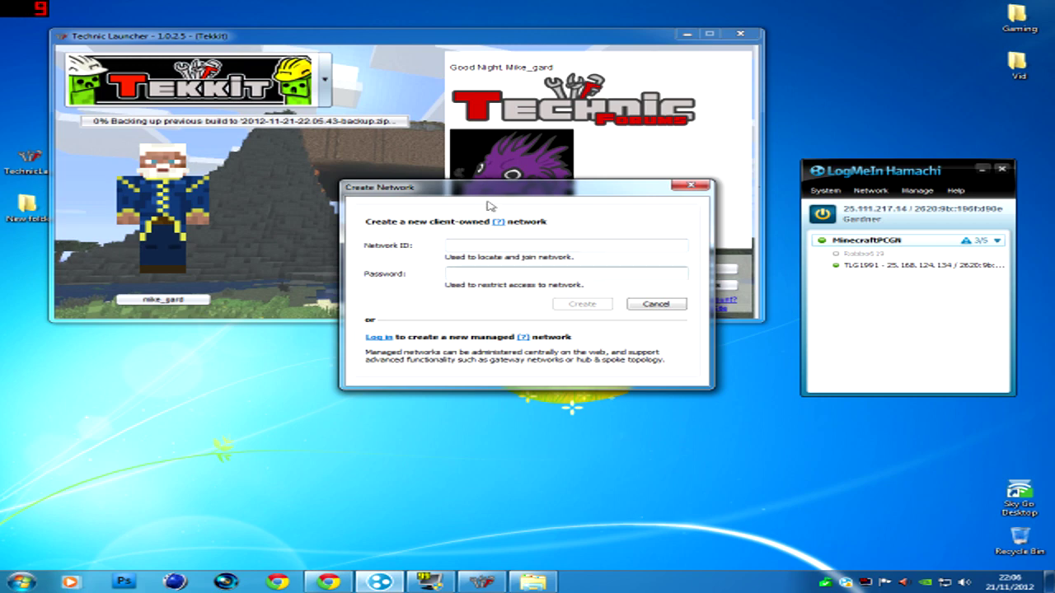
left_click_drag(486, 188, 439, 216)
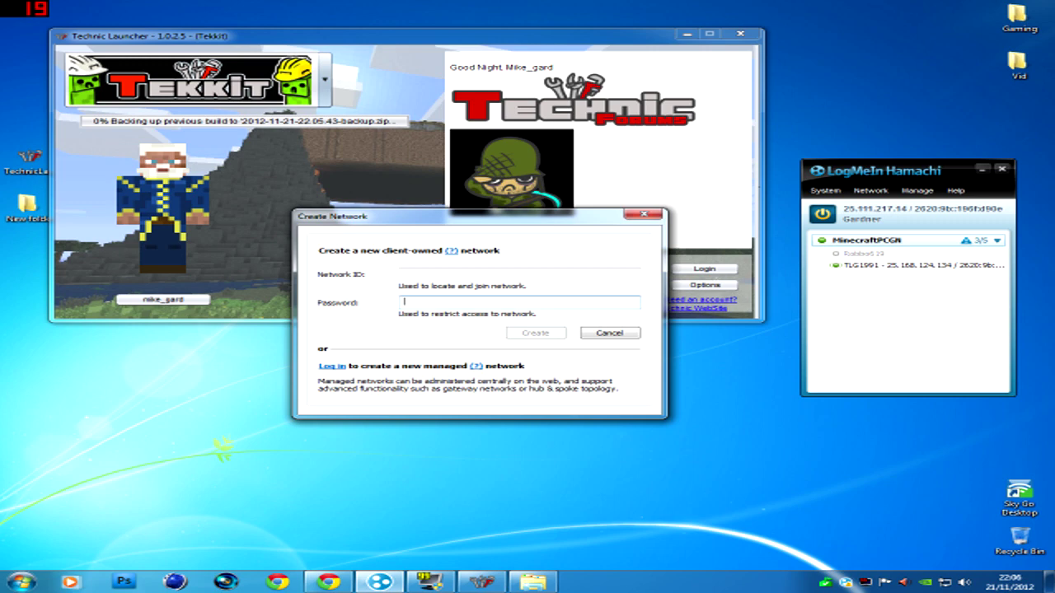
left_click_drag(478, 214, 481, 222)
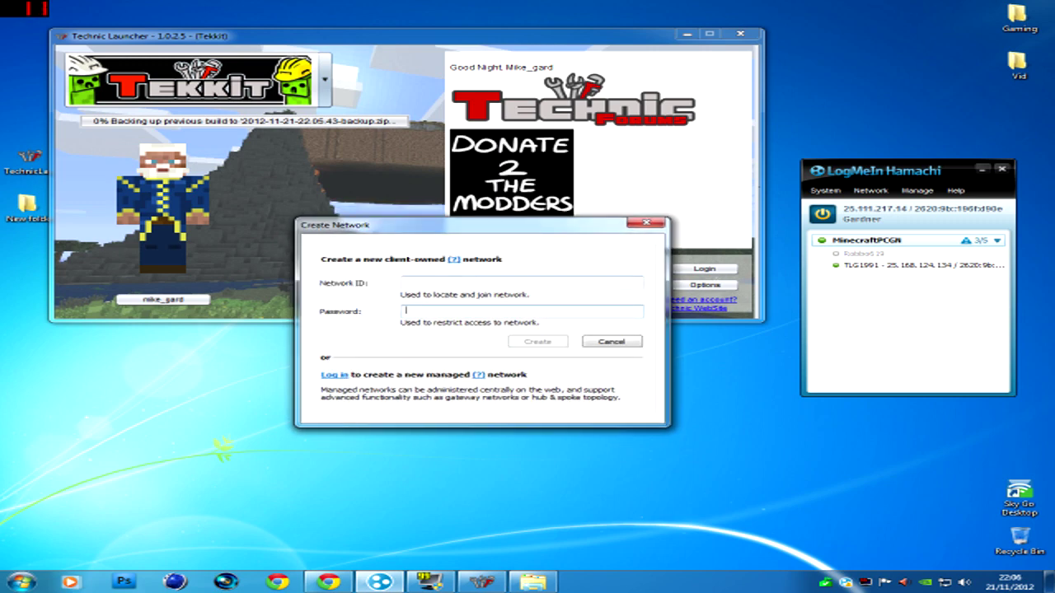
left_click(636, 224)
left_click_drag(899, 171, 903, 165)
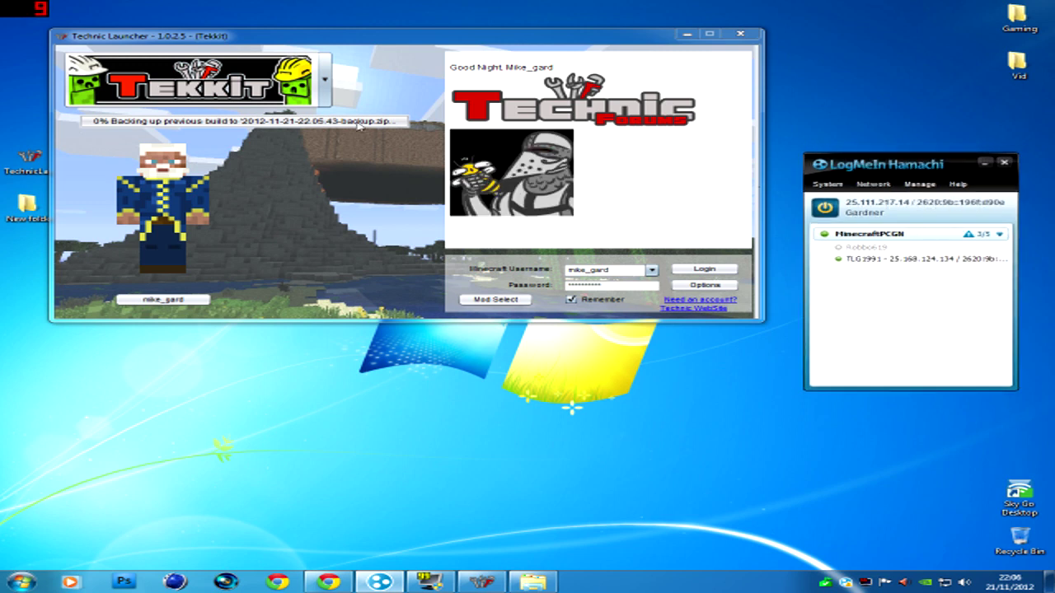
Step: Compare the recommended and development builds in the Technic Launcher settings and confirm with "Always use development builds" selected
left_click(363, 207)
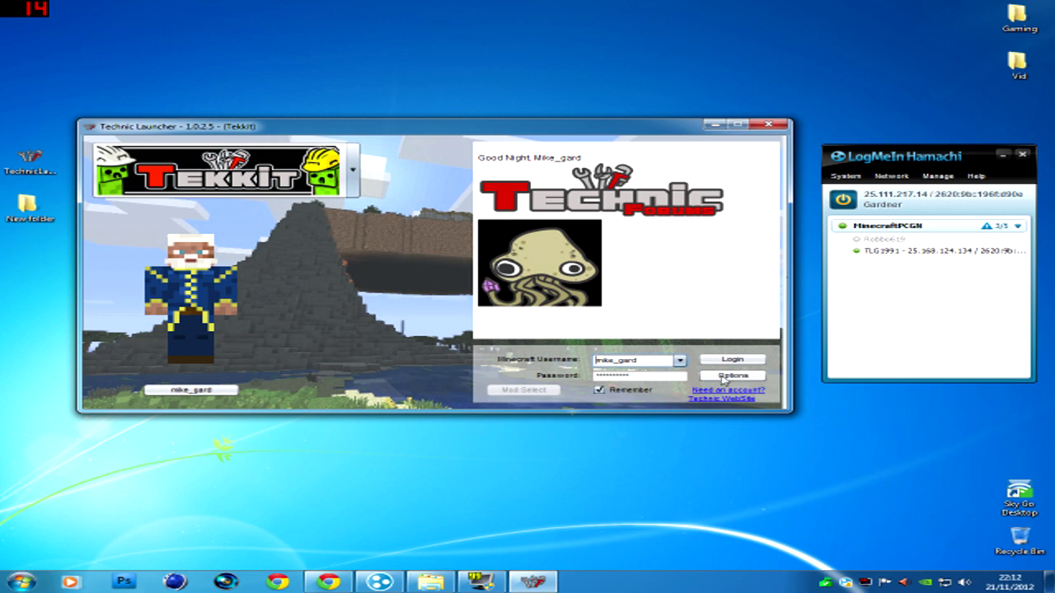
left_click(734, 377)
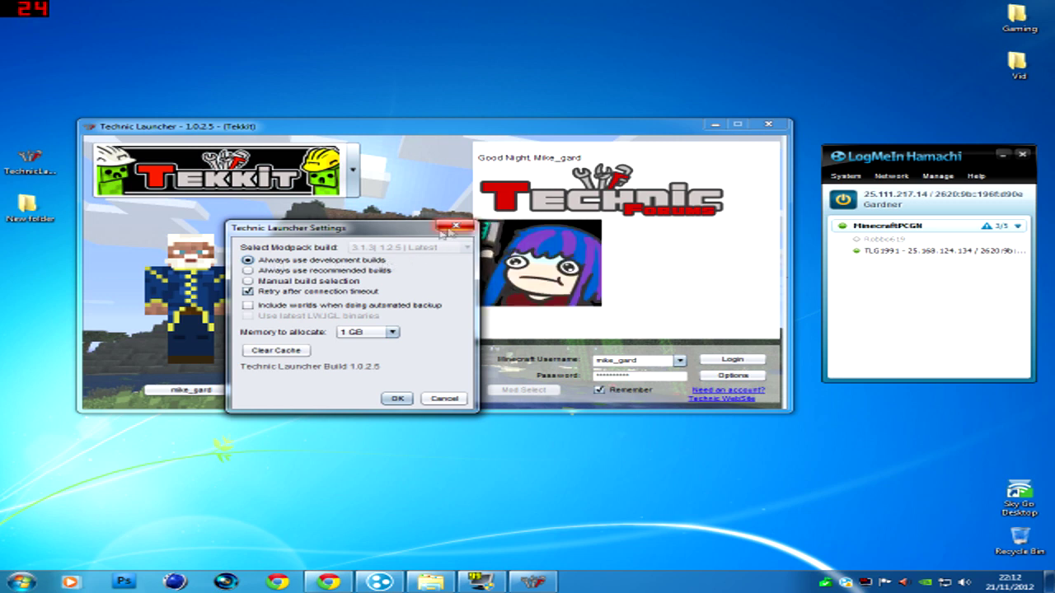
left_click(247, 270)
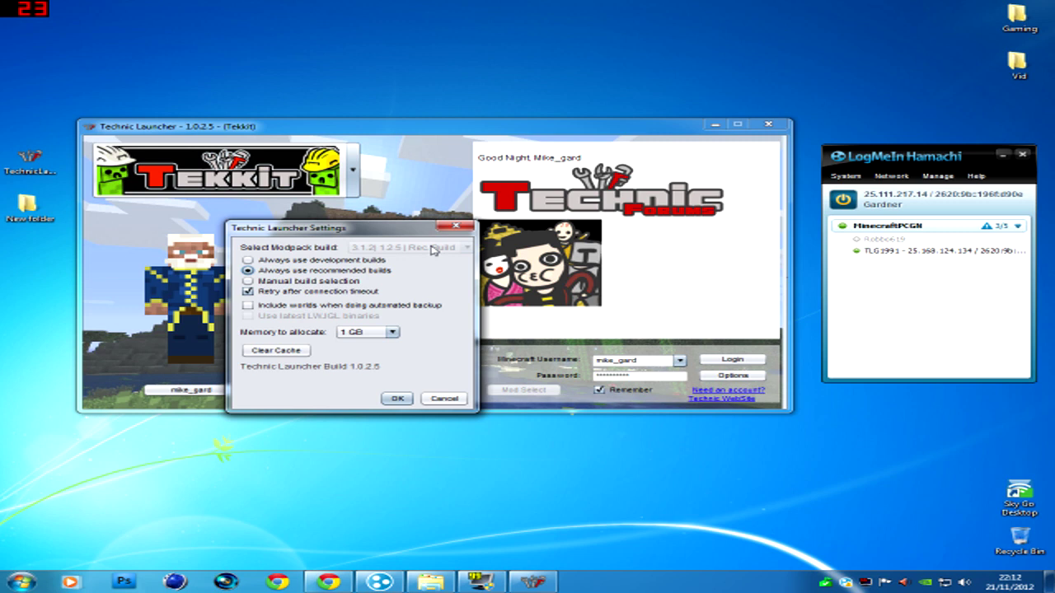
left_click(247, 260)
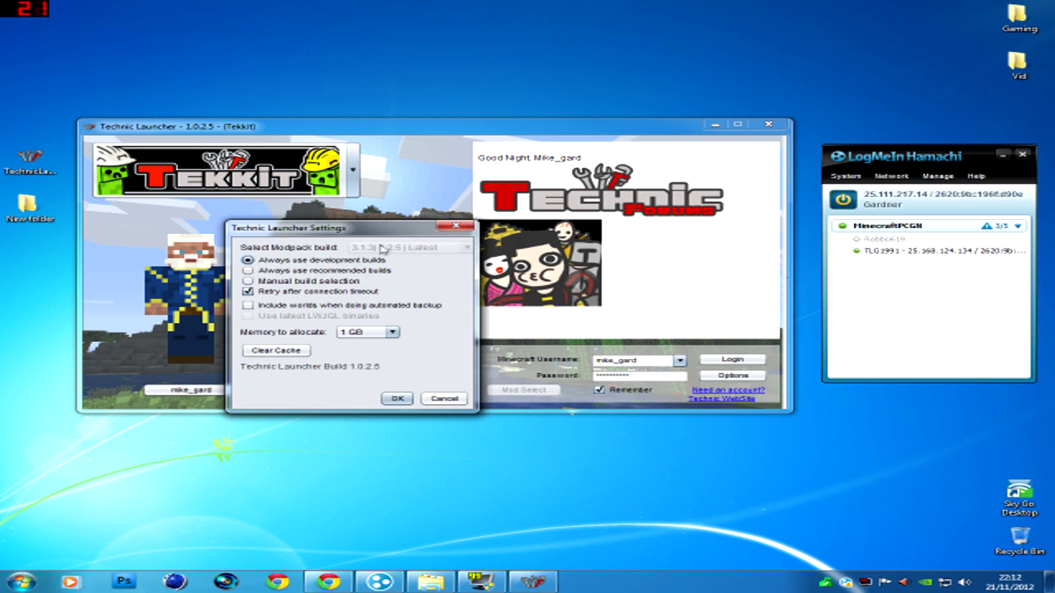
left_click(398, 400)
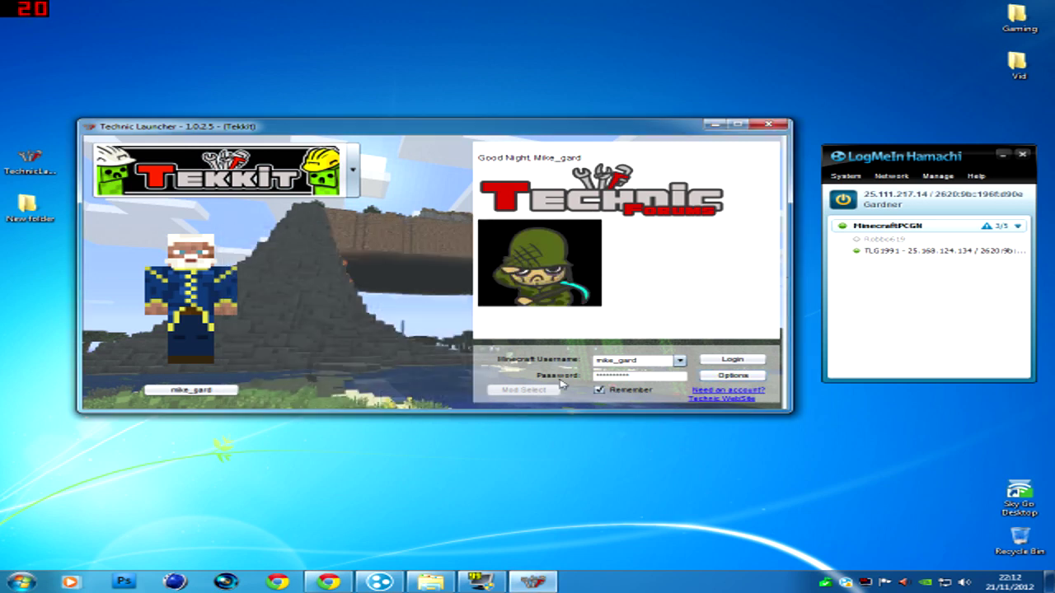
Step: Log in with the remembered account to start Tekkit, and begin a new server entry in the multiplayer list
left_click(722, 361)
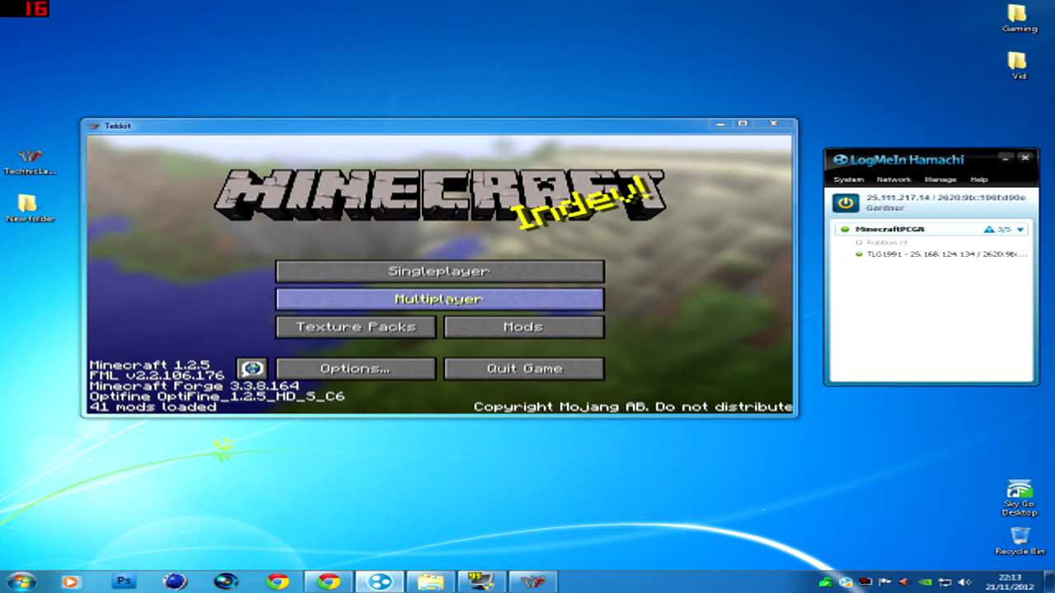
left_click(438, 300)
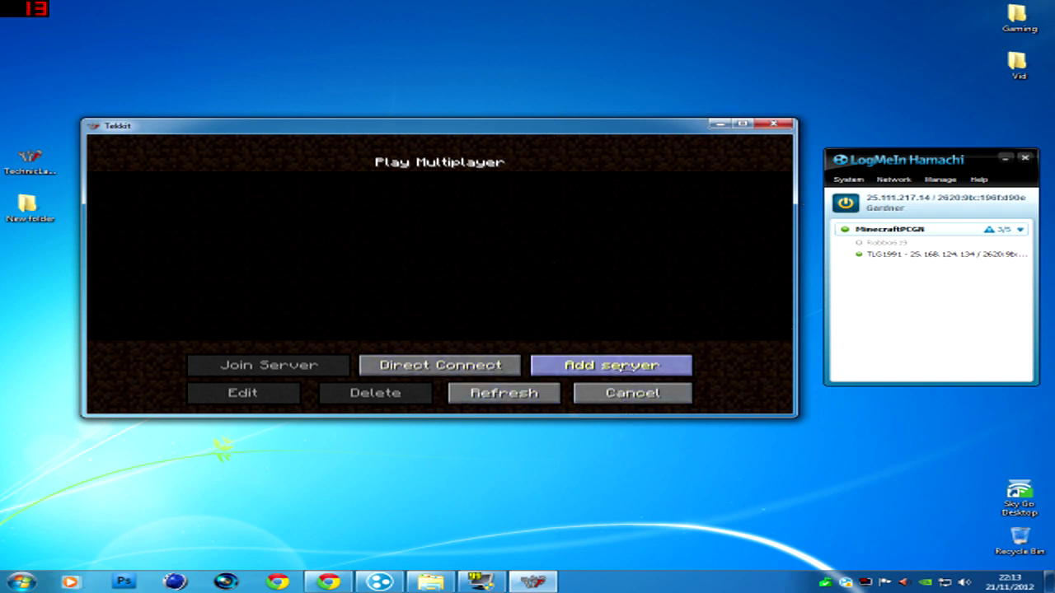
left_click(616, 369)
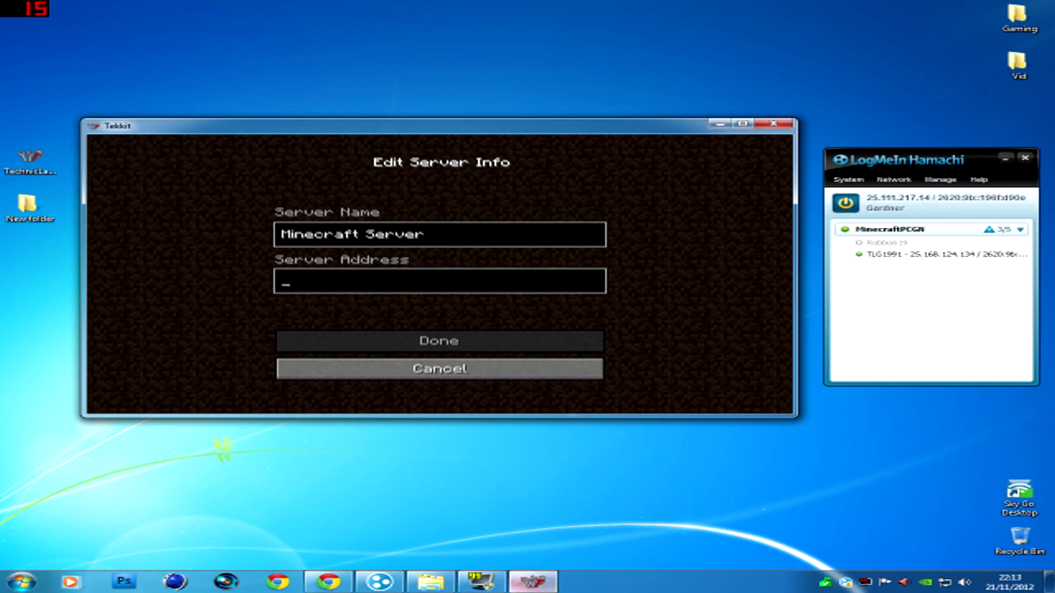
mouse_move(432, 584)
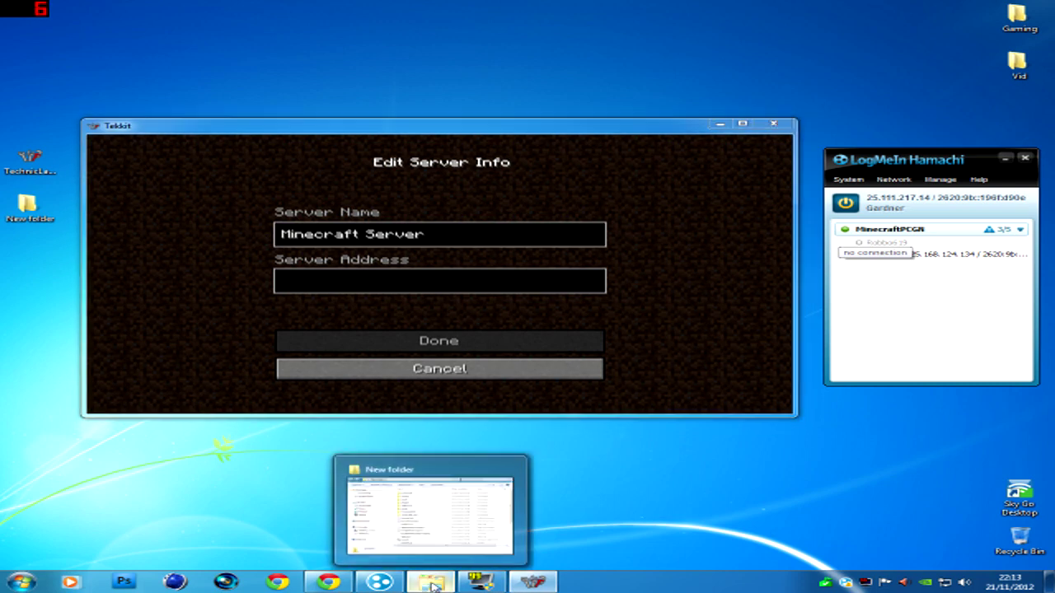
left_click(489, 479)
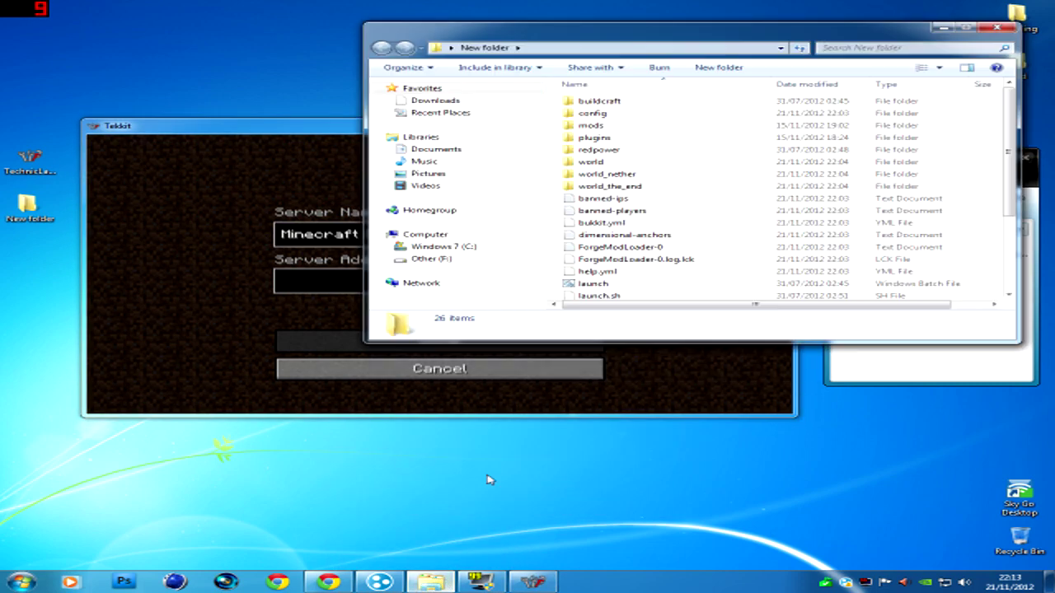
left_click(944, 27)
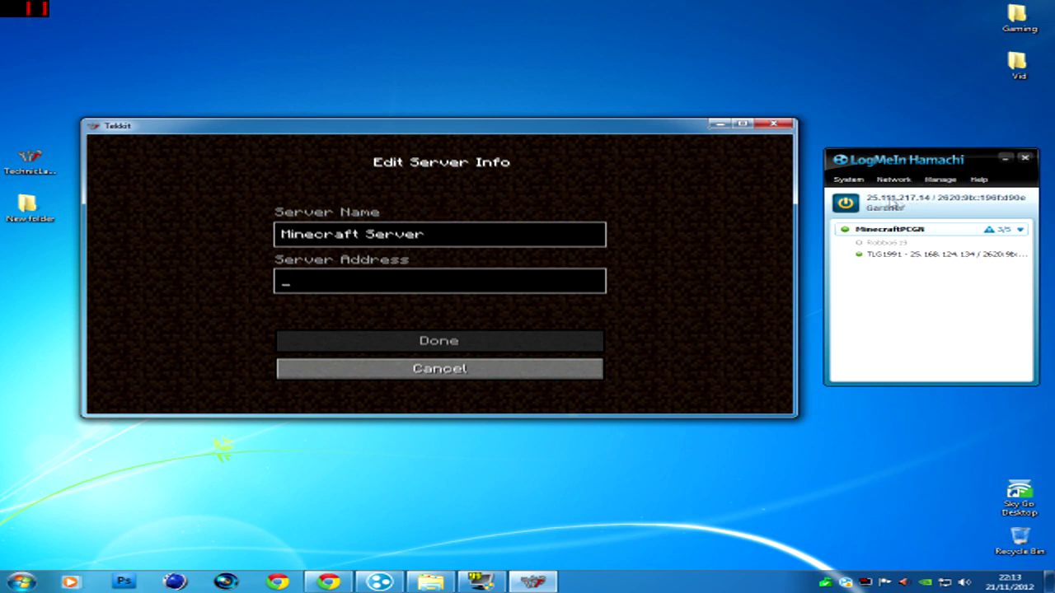
Step: Copy this computer's IPv4 address from Hamachi and save it as the server address of the new Minecraft Server entry
right_click(892, 204)
right_click(907, 207)
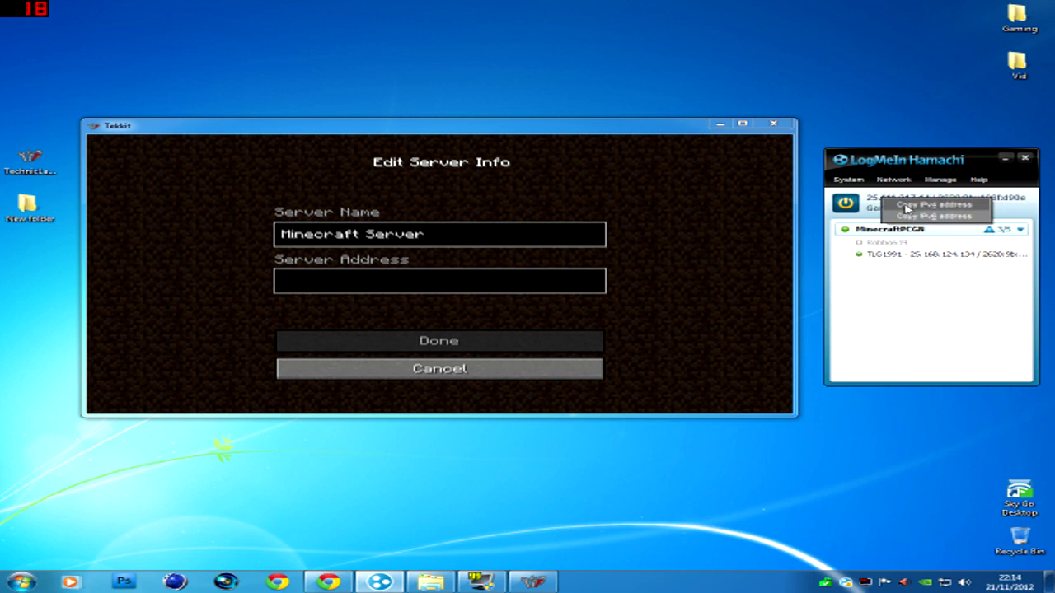
left_click(906, 204)
left_click(412, 287)
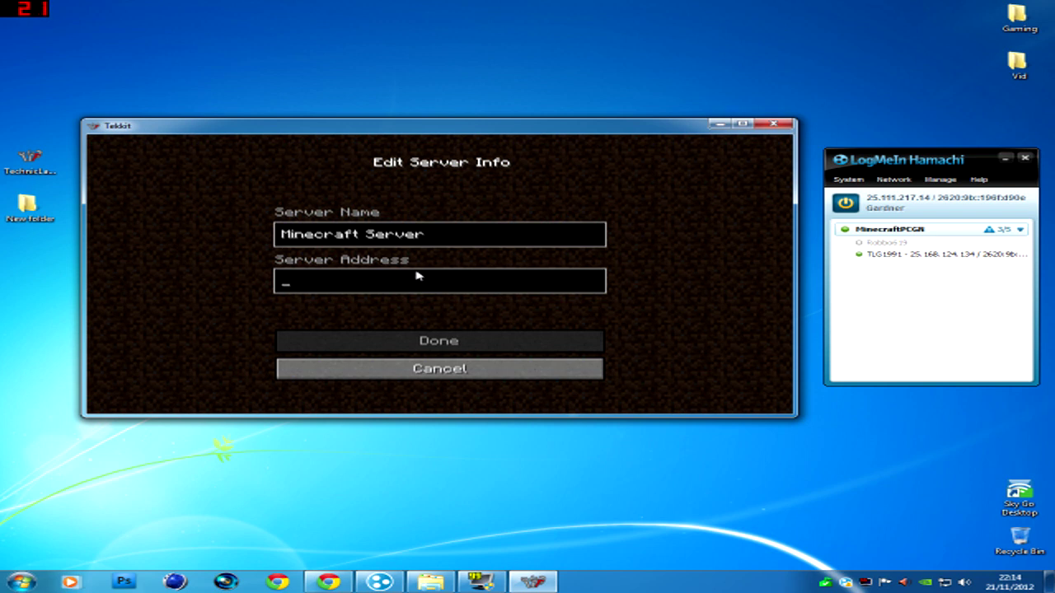
key("ctrl+v")
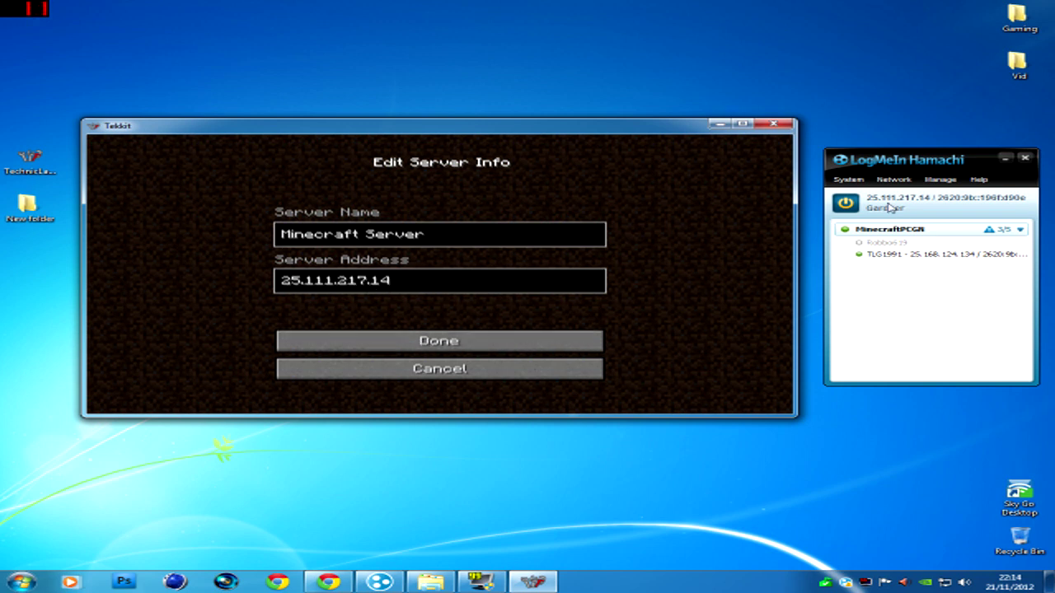
left_click(441, 342)
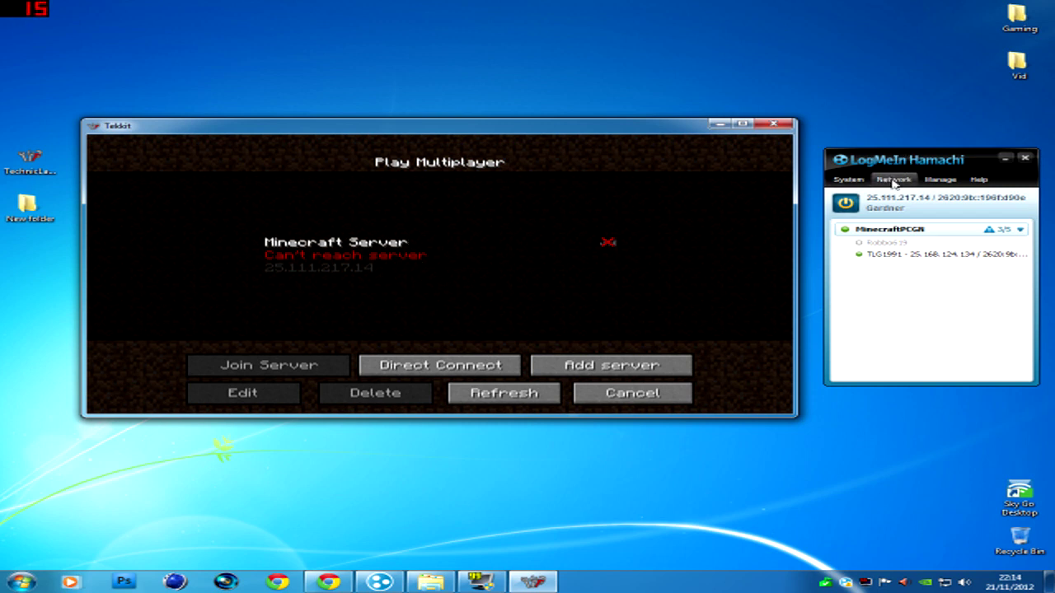
Step: View Hamachi's form for joining an existing network, close it without joining one, and minimize Hamachi
left_click(894, 180)
left_click(891, 180)
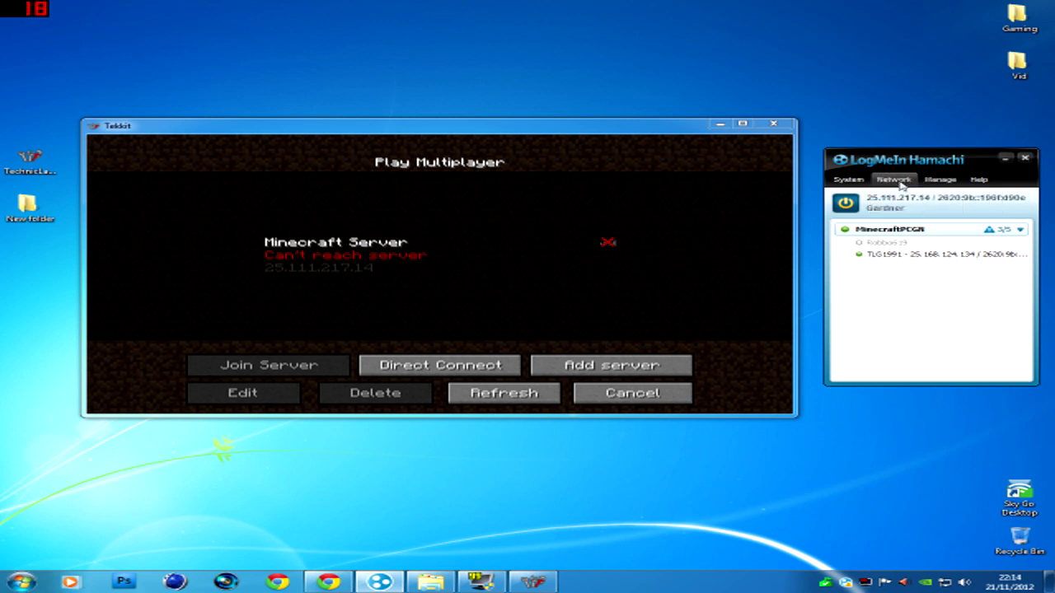
left_click(894, 179)
left_click(904, 208)
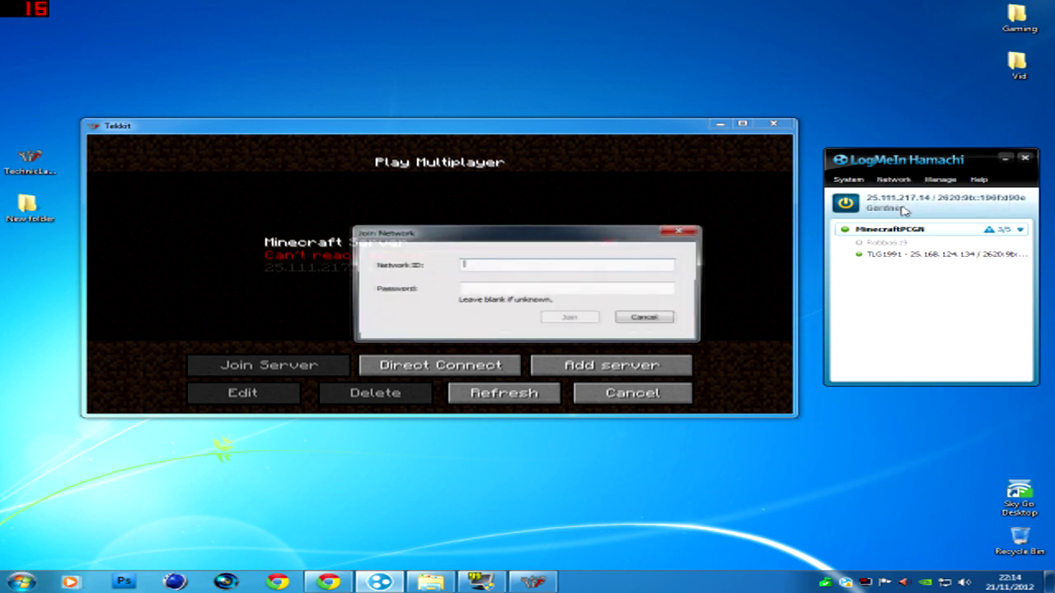
left_click_drag(504, 241, 464, 245)
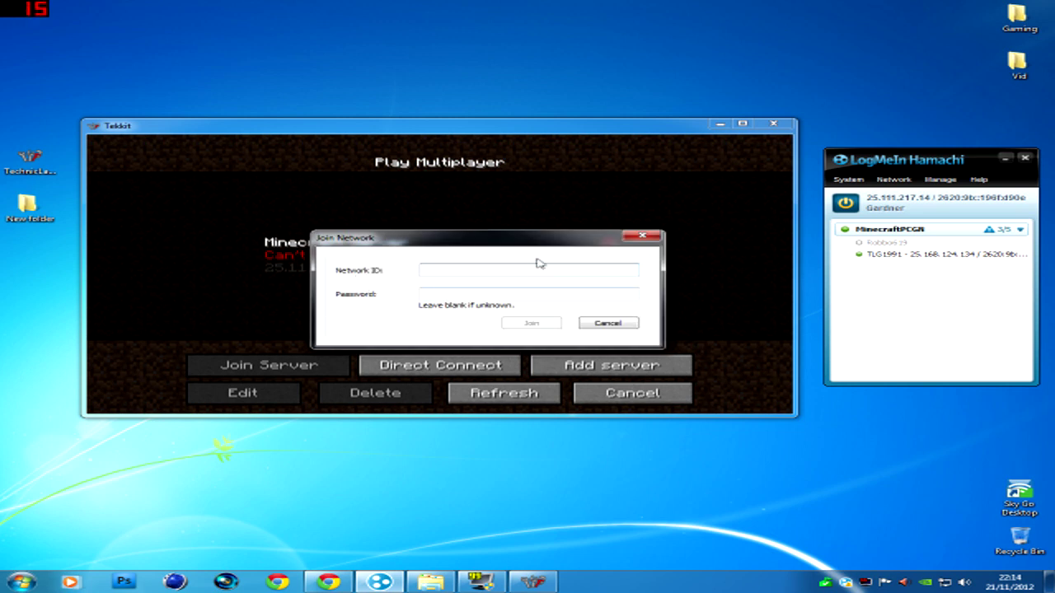
left_click(643, 236)
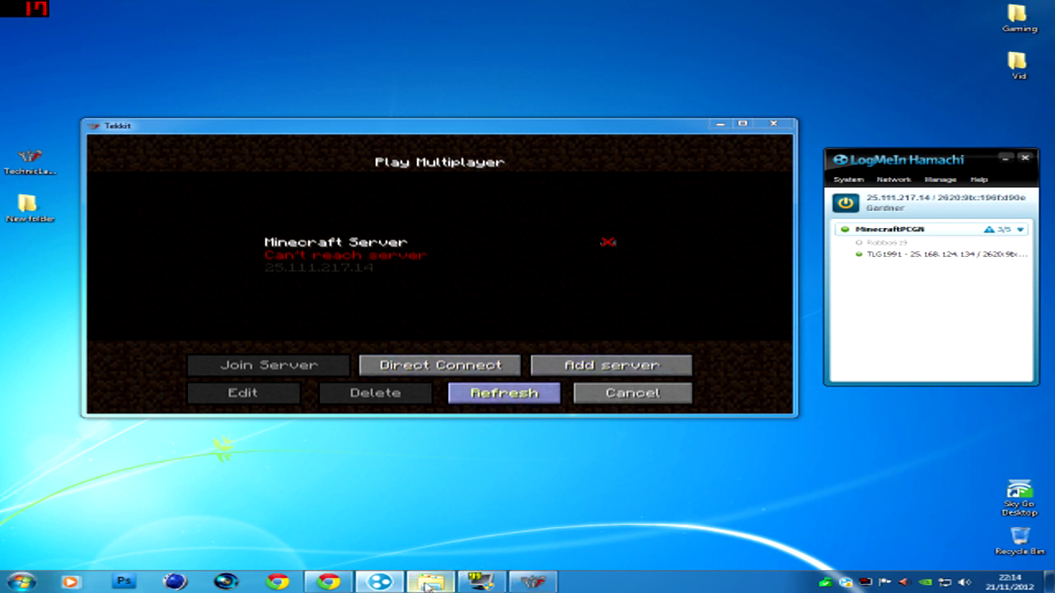
left_click(1006, 159)
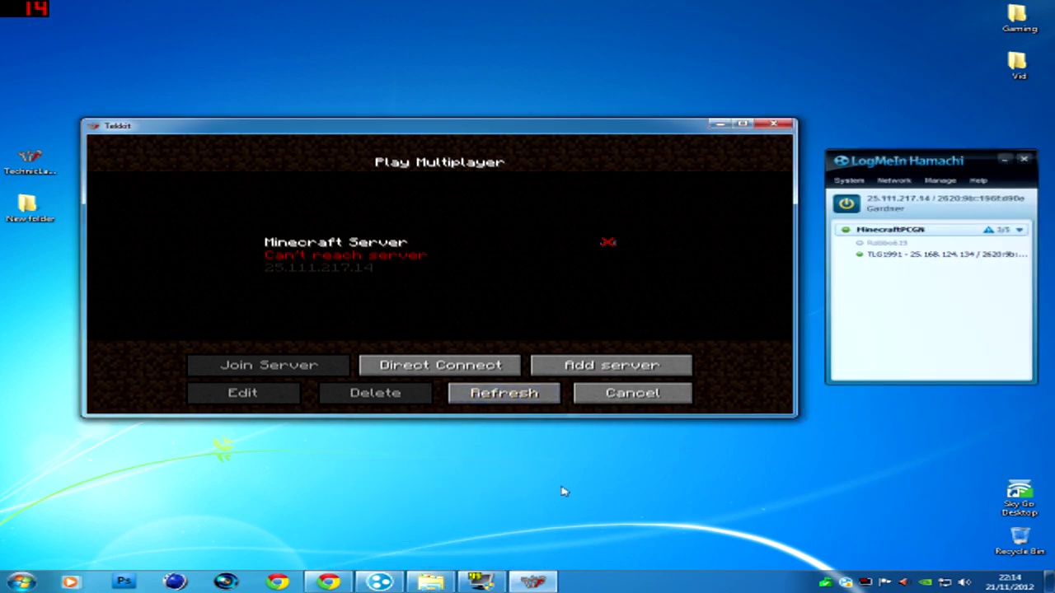
Step: Start the Tekkit server by running the launch batch file in New folder, and close the folder window
left_click(443, 584)
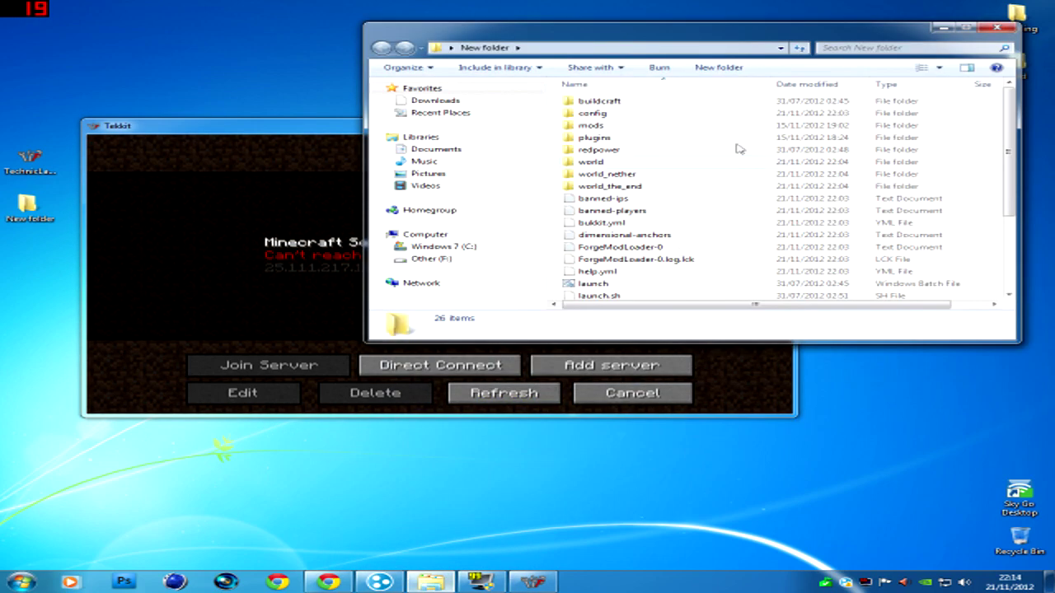
left_click_drag(732, 32, 688, 43)
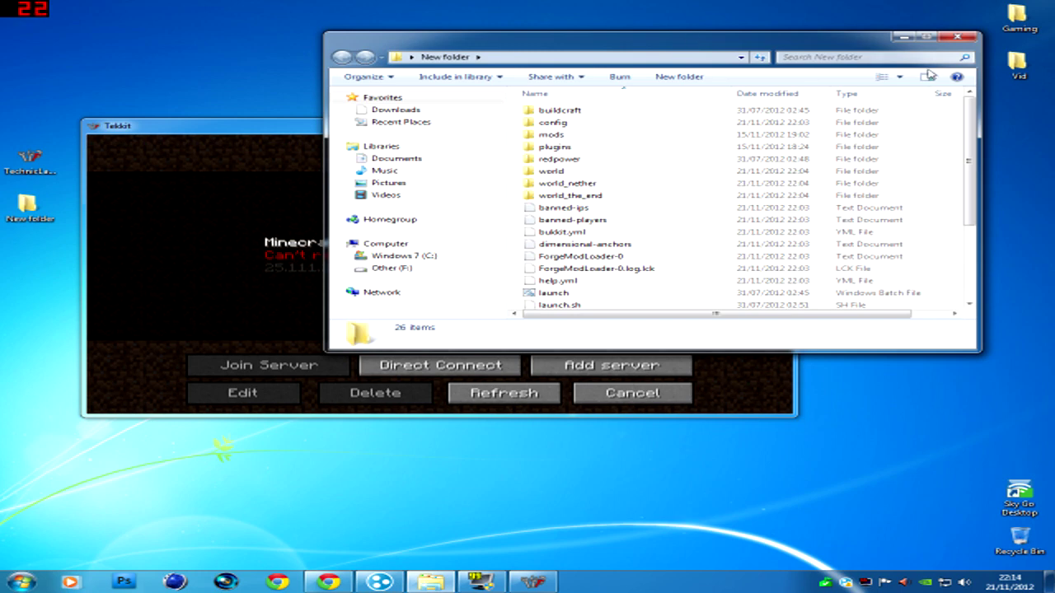
double_click(572, 294)
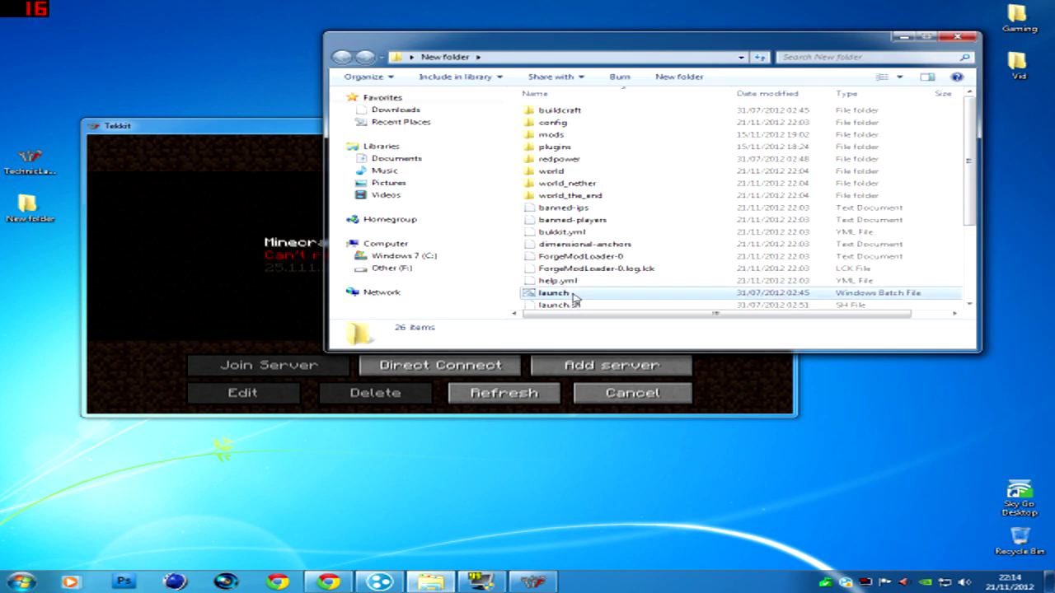
left_click(956, 36)
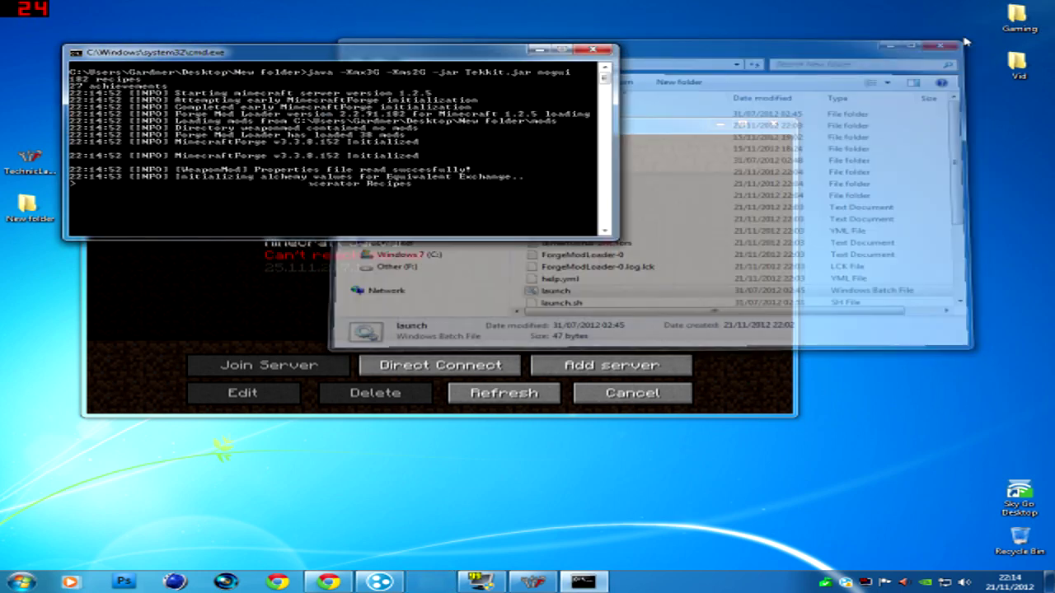
Step: Arrange the server console above the Tekkit game window so that both are fully visible while the server loads
left_click_drag(499, 54, 603, 17)
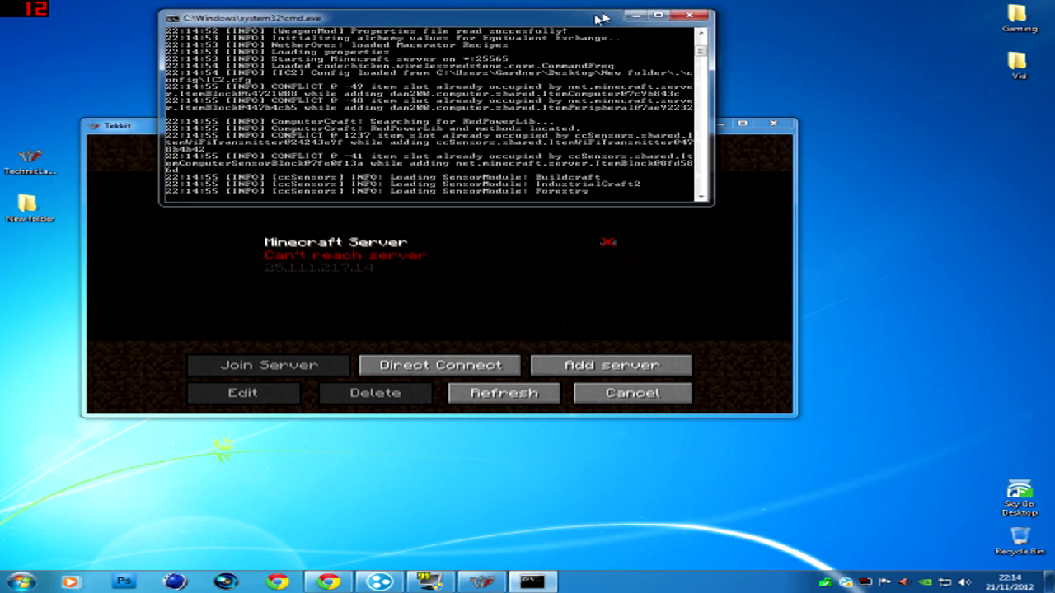
left_click_drag(152, 134, 149, 239)
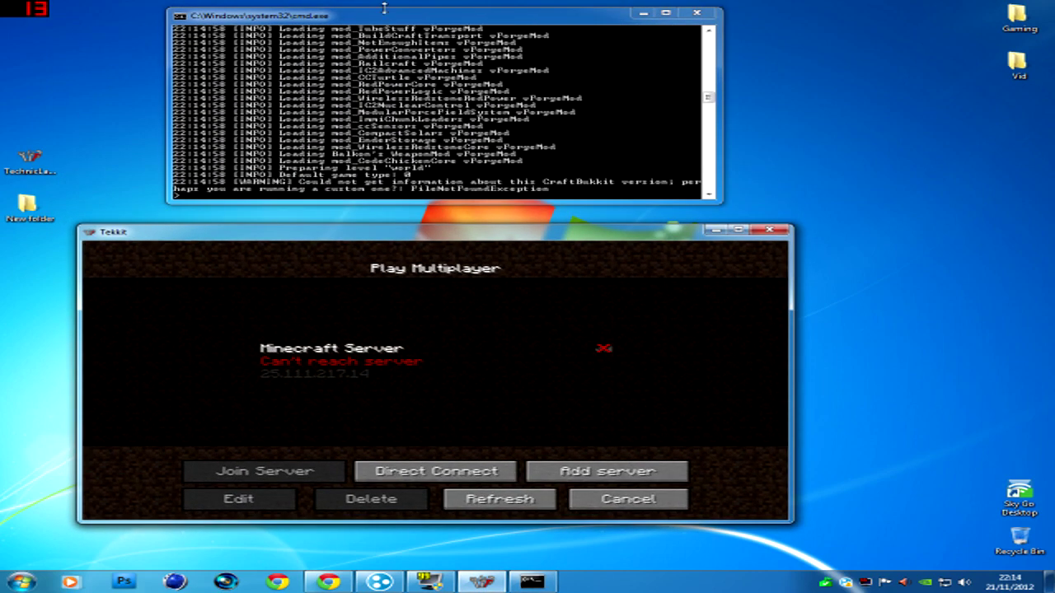
left_click_drag(231, 14, 267, 15)
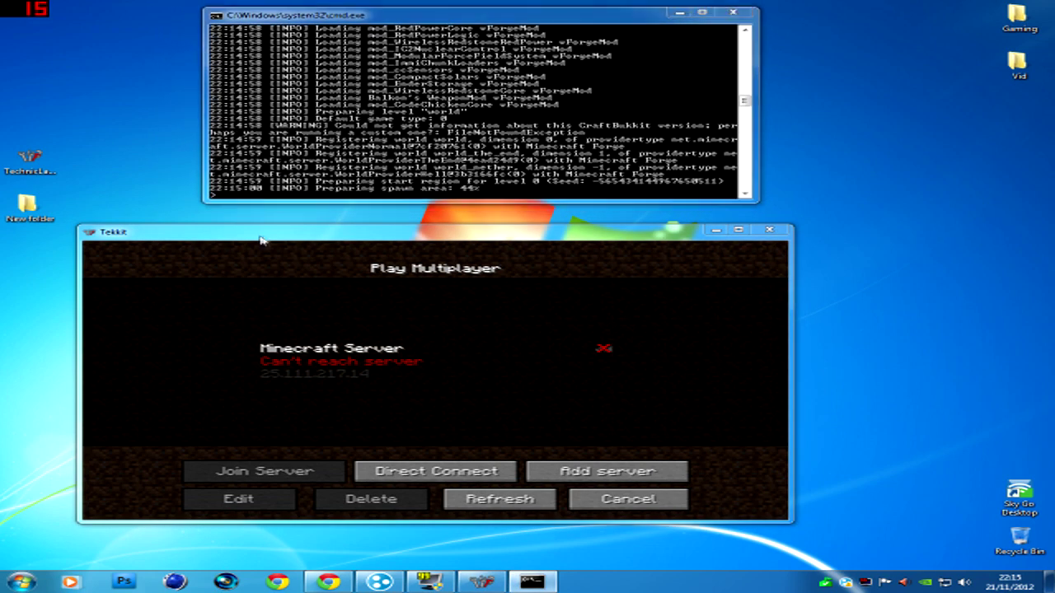
left_click_drag(259, 239, 307, 234)
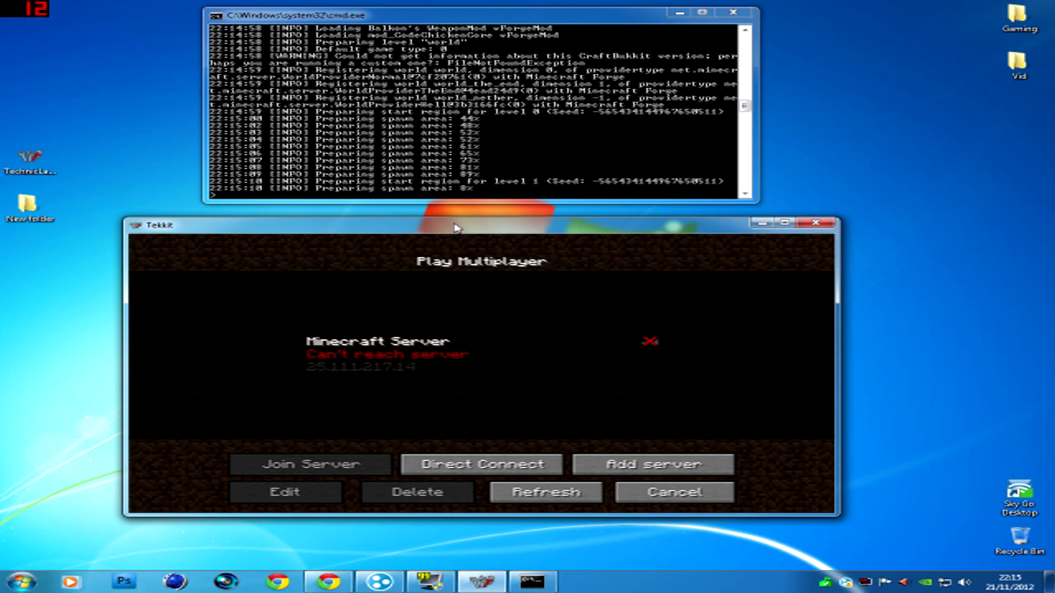
left_click_drag(454, 230, 458, 270)
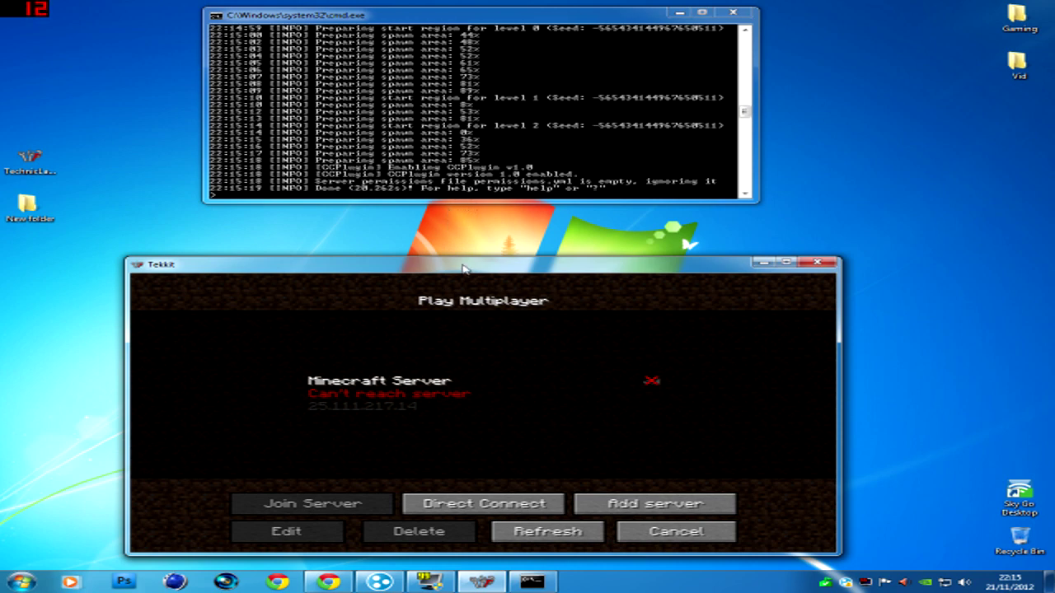
left_click_drag(464, 270, 461, 253)
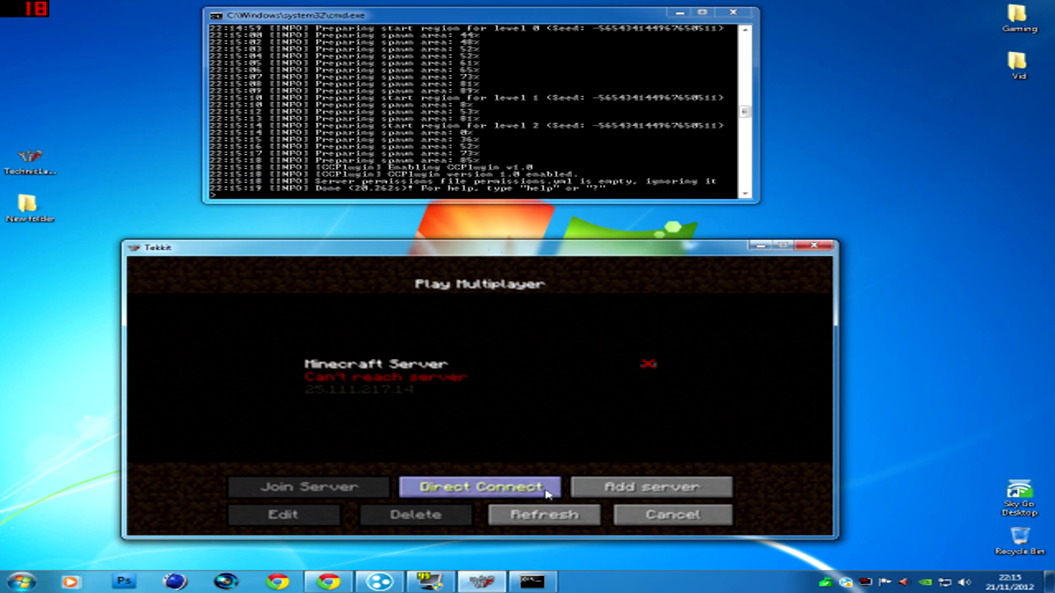
Step: Refresh the multiplayer list and join the Minecraft Server entry
left_click(544, 514)
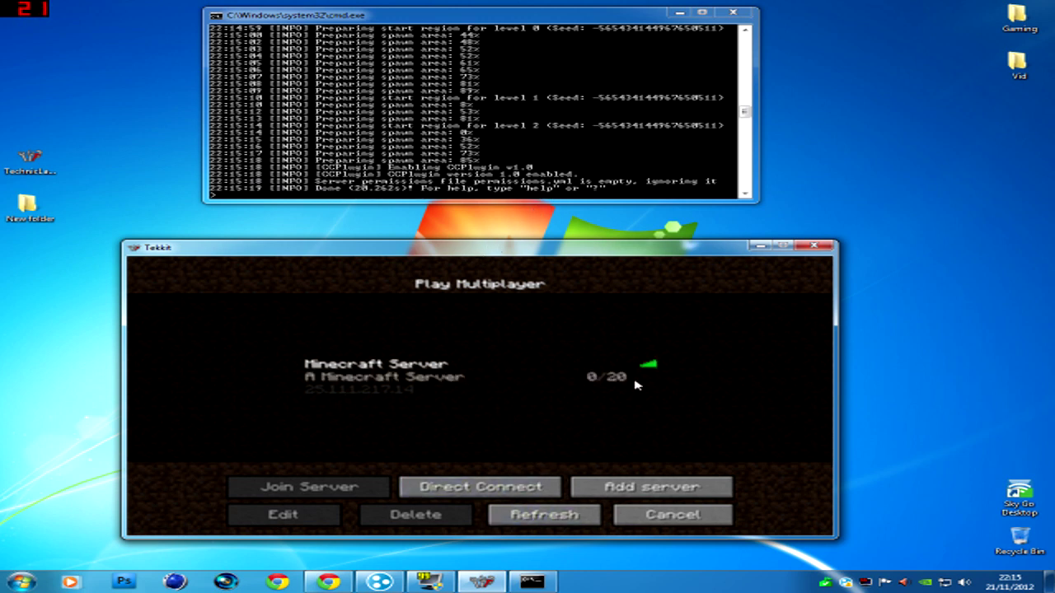
left_click(422, 377)
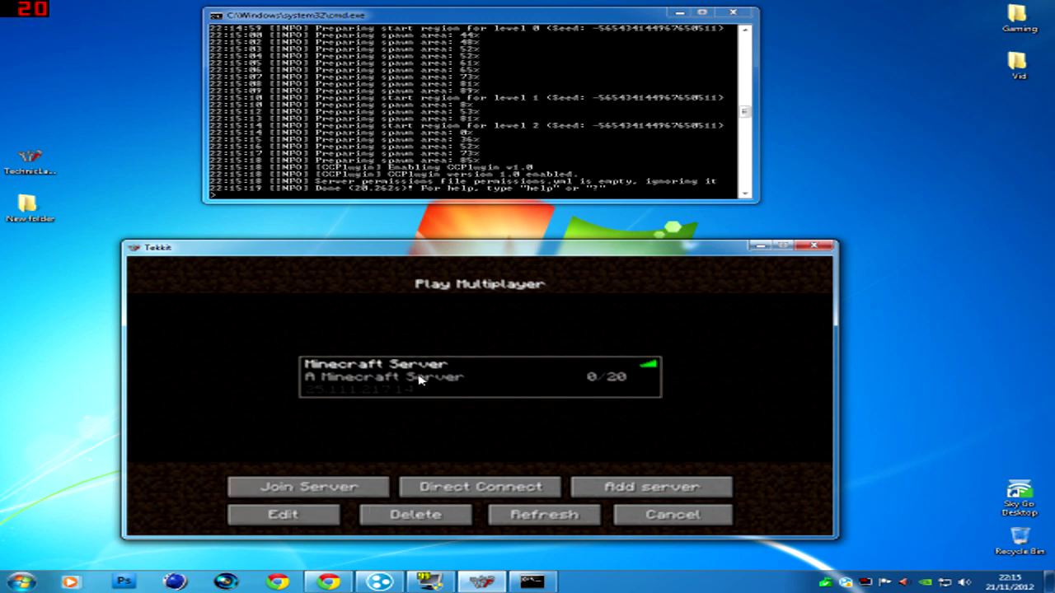
left_click(312, 487)
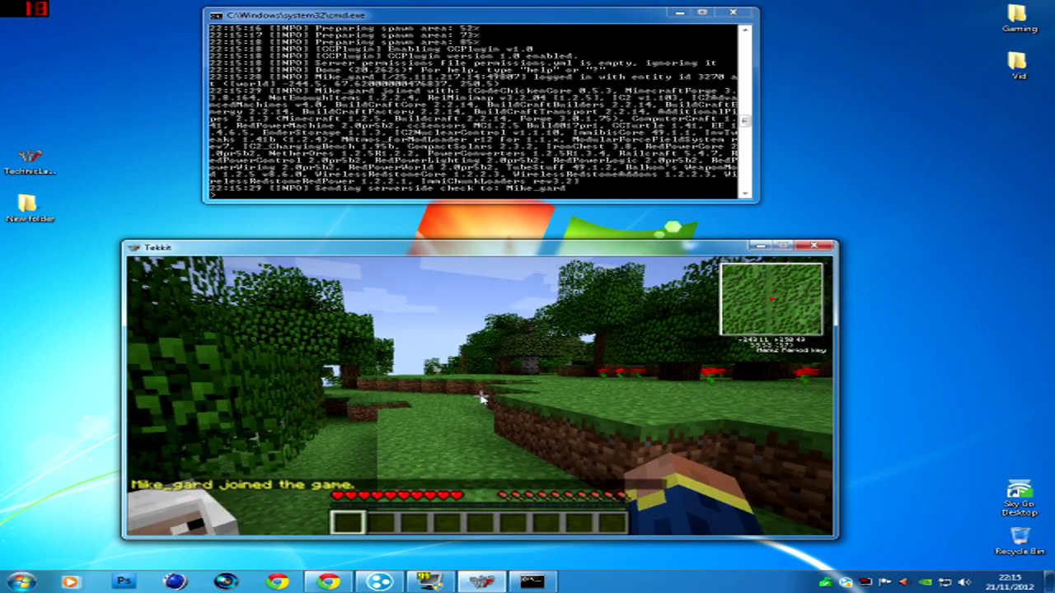
Step: View the player's inventory in the game, and close the Tekkit and server console windows
key("e")
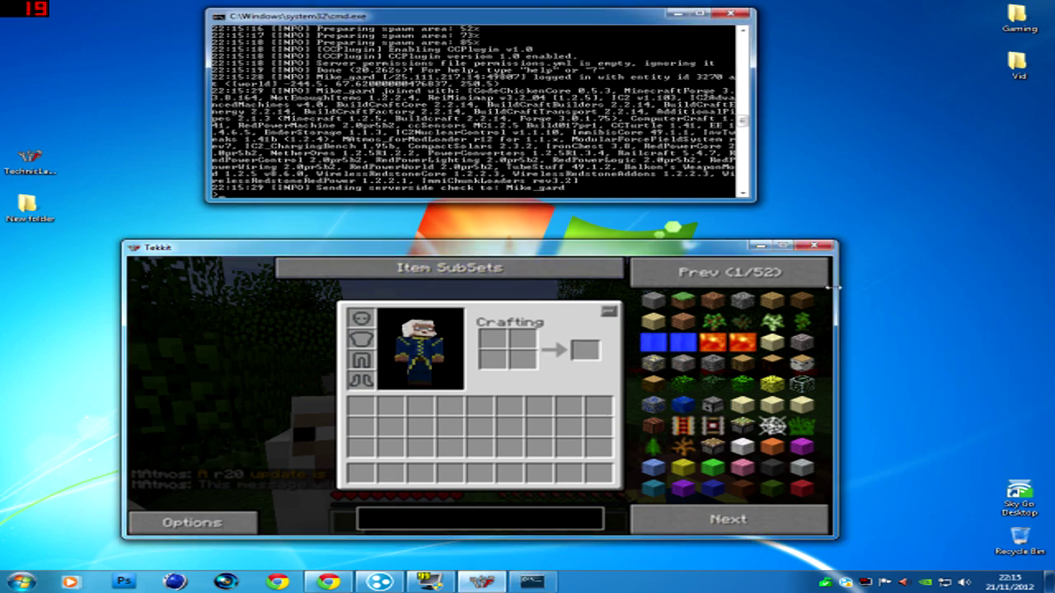
left_click(813, 246)
left_click(814, 248)
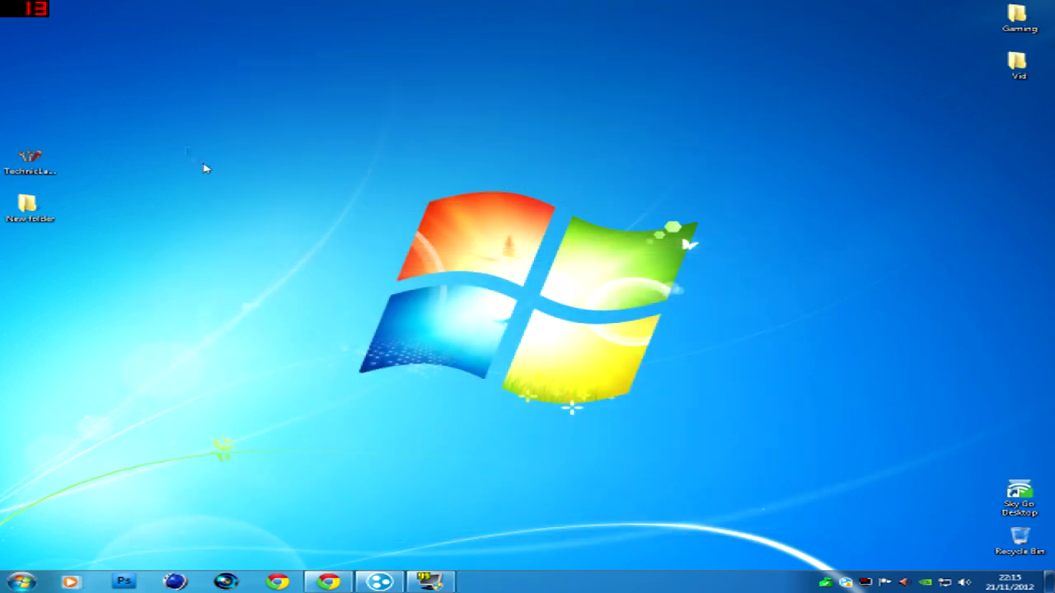
left_click_drag(206, 169, 814, 456)
left_click_drag(265, 177, 805, 434)
left_click_drag(303, 168, 764, 434)
left_click_drag(272, 146, 772, 438)
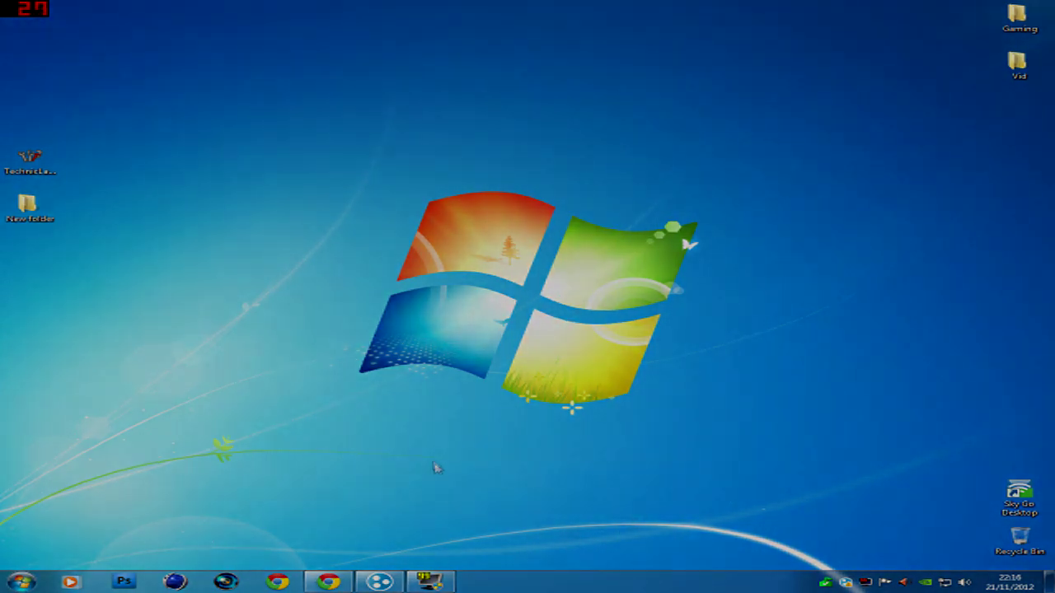